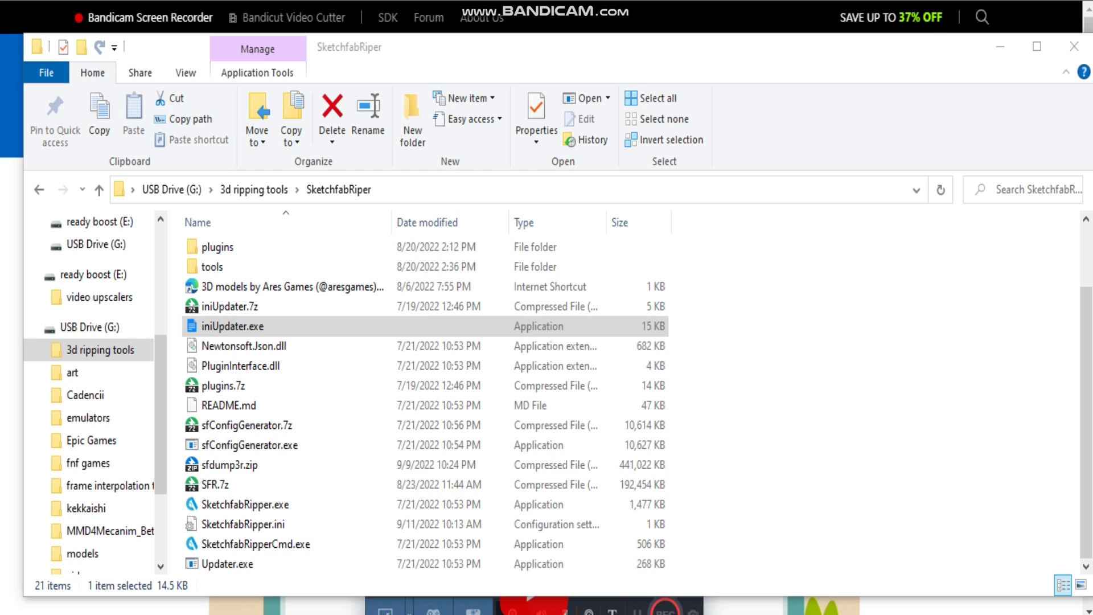
- Run iniUpdater.exe from the SketchfabRiper folder to refresh the stored decryption key, and close its console window
left_click(232, 326)
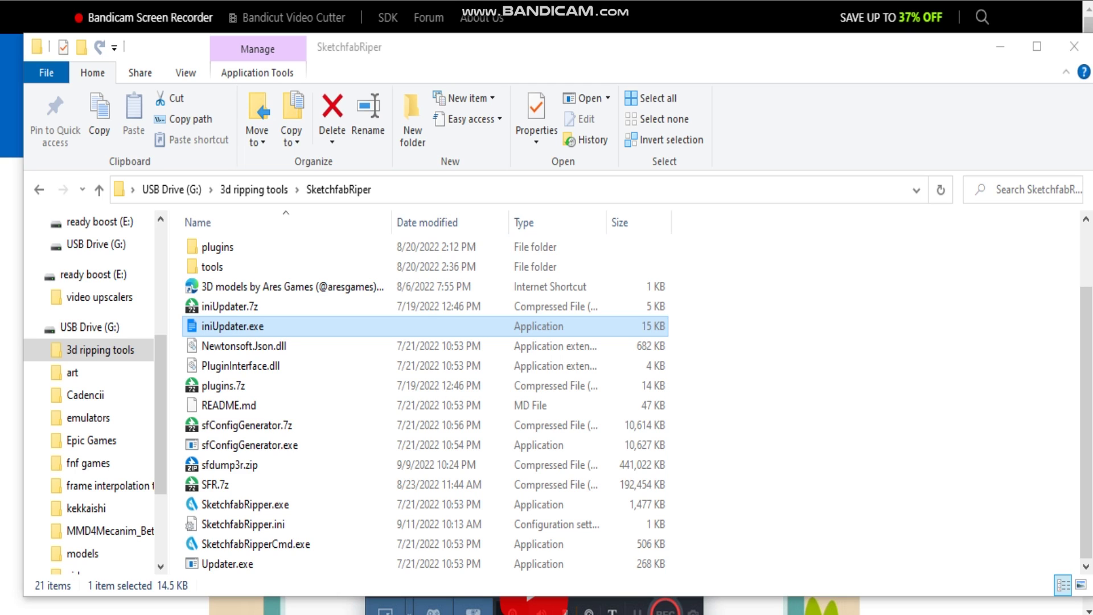
key("Return")
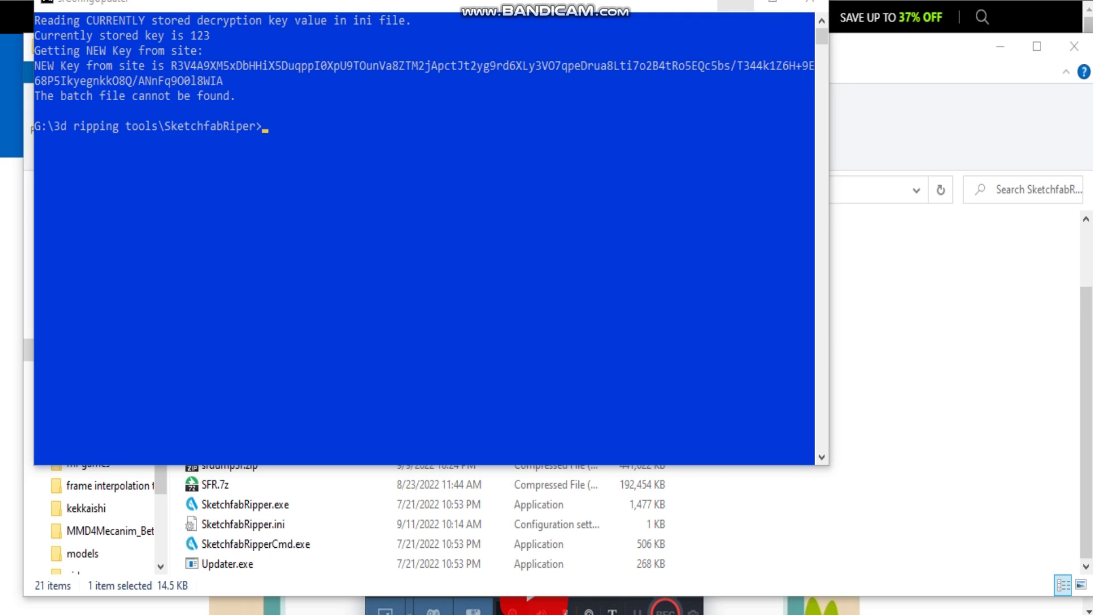
left_click(810, 3)
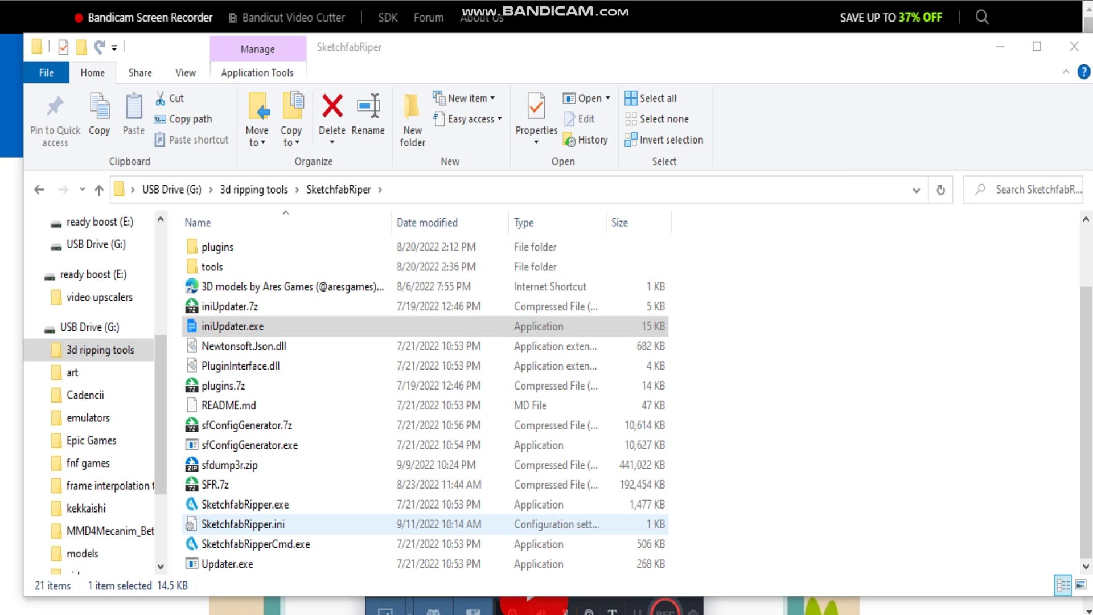
- Remove the Read-only attribute from SketchfabRipper.ini and apply the change
left_click(243, 524)
right_click(263, 526)
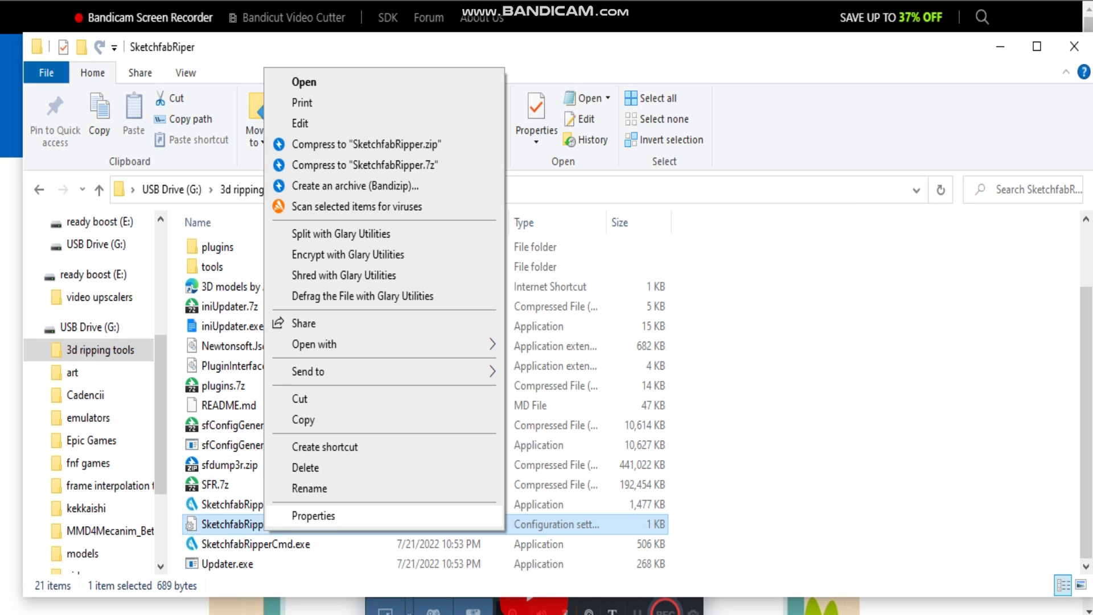
left_click(313, 515)
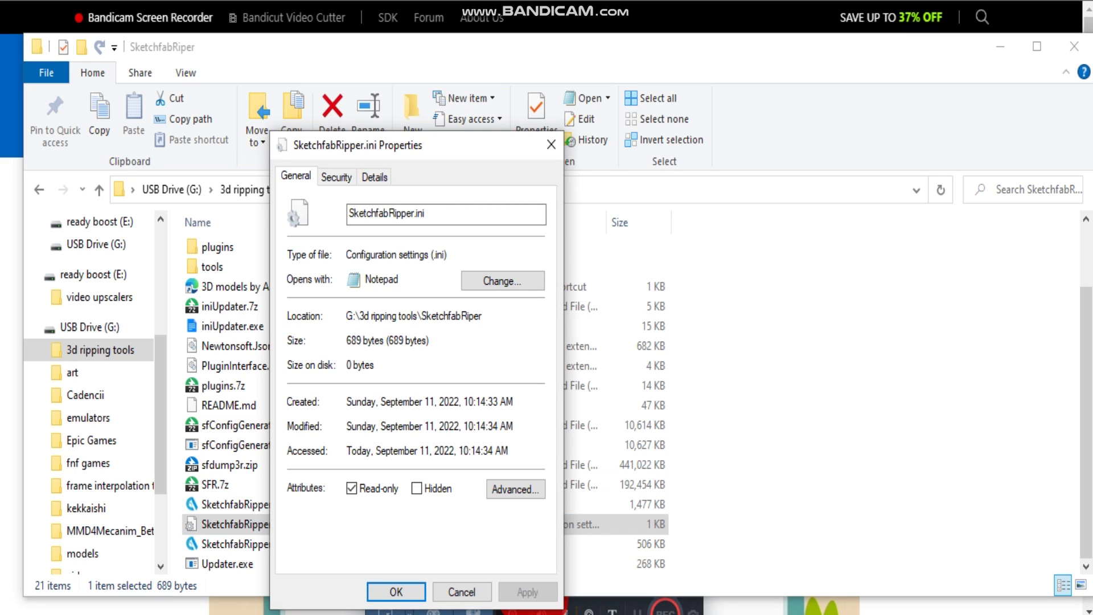
left_click(351, 488)
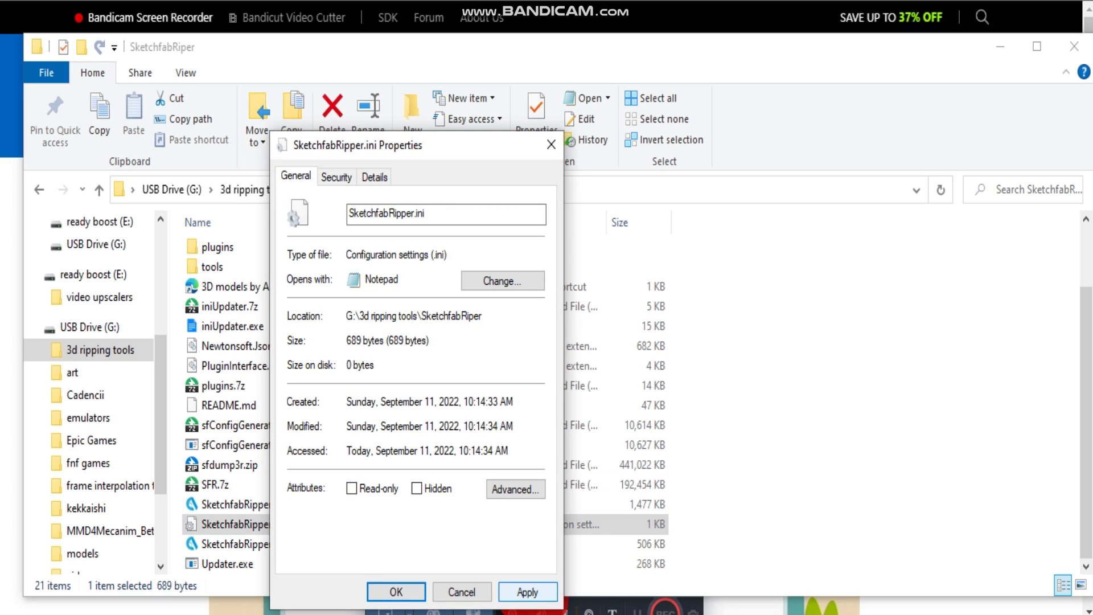
left_click(527, 592)
left_click(396, 591)
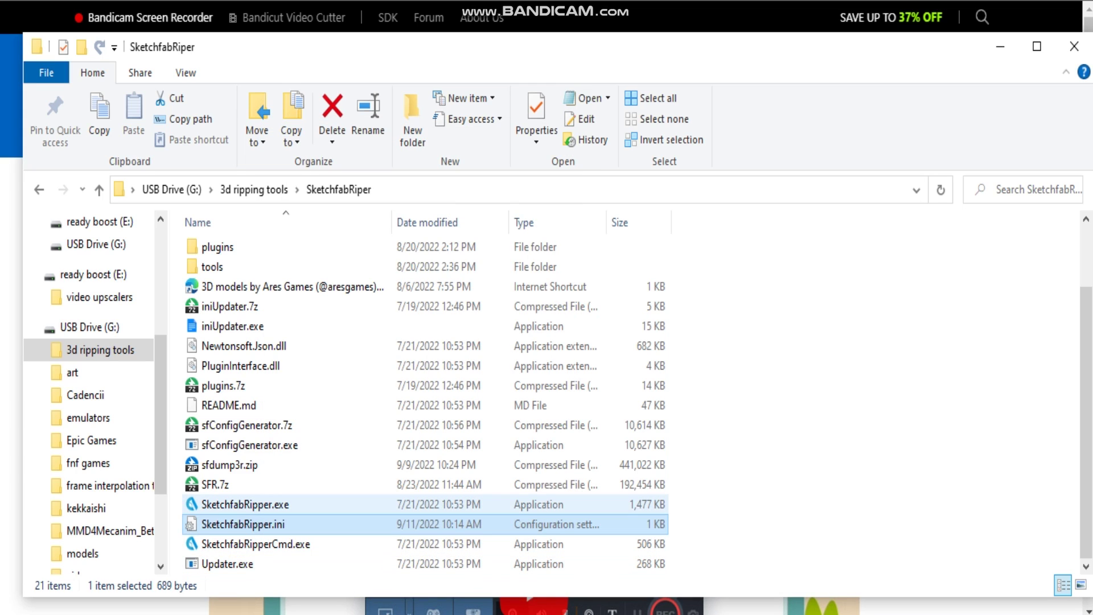
- Launch SketchfabRipper.exe and switch from the Sketchfab model page to the ripper window
left_click(245, 504)
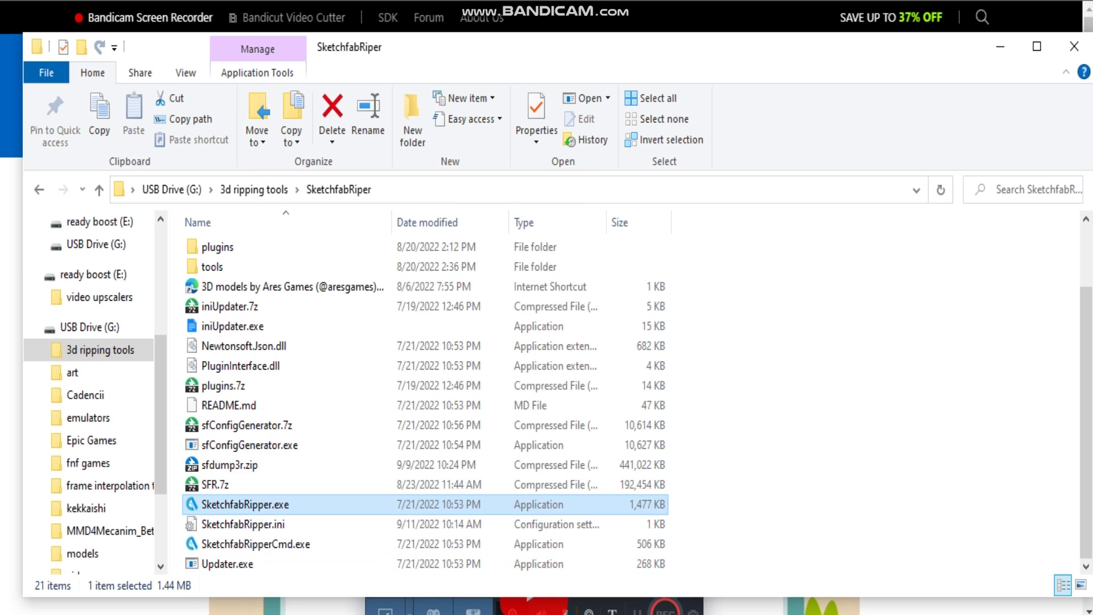
key("Return")
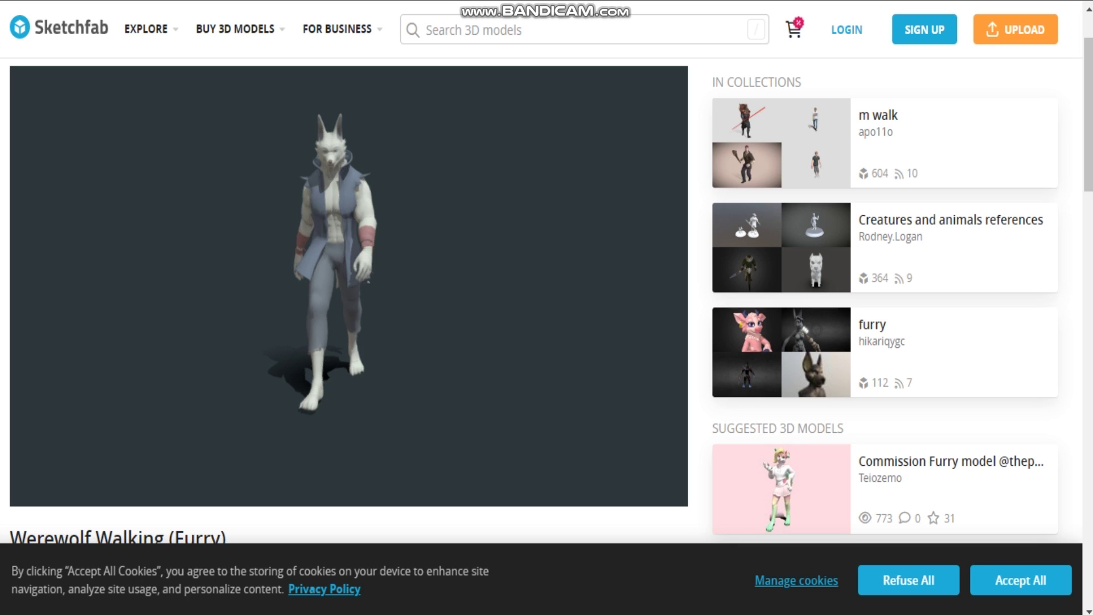
key("alt+Tab")
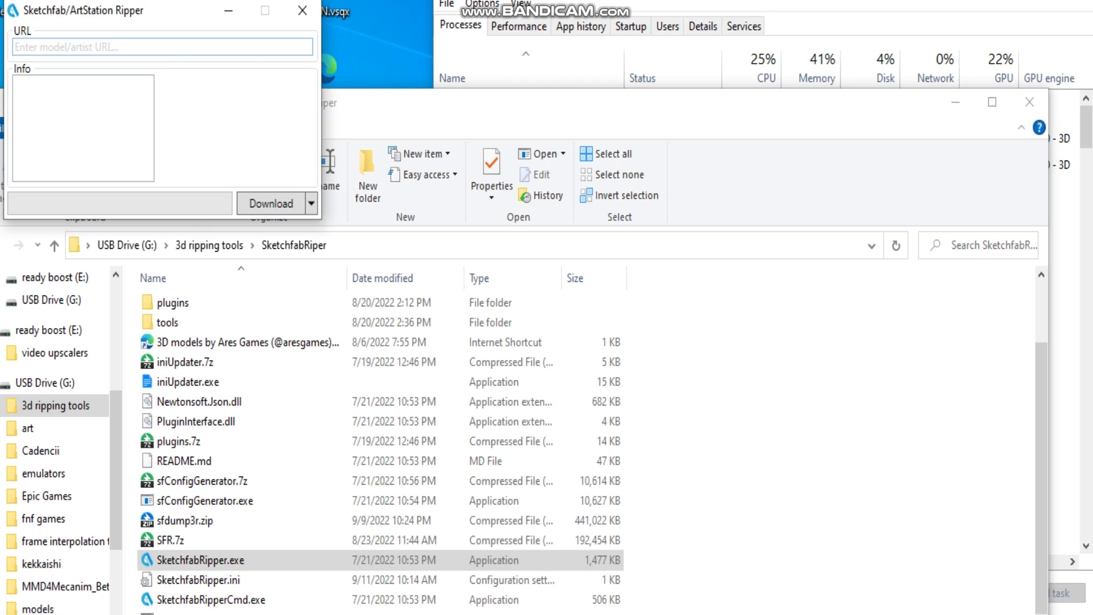
- Paste the copied Werewolf Walking (Furry) model link as the URL and download the model
left_click(175, 47)
right_click(175, 48)
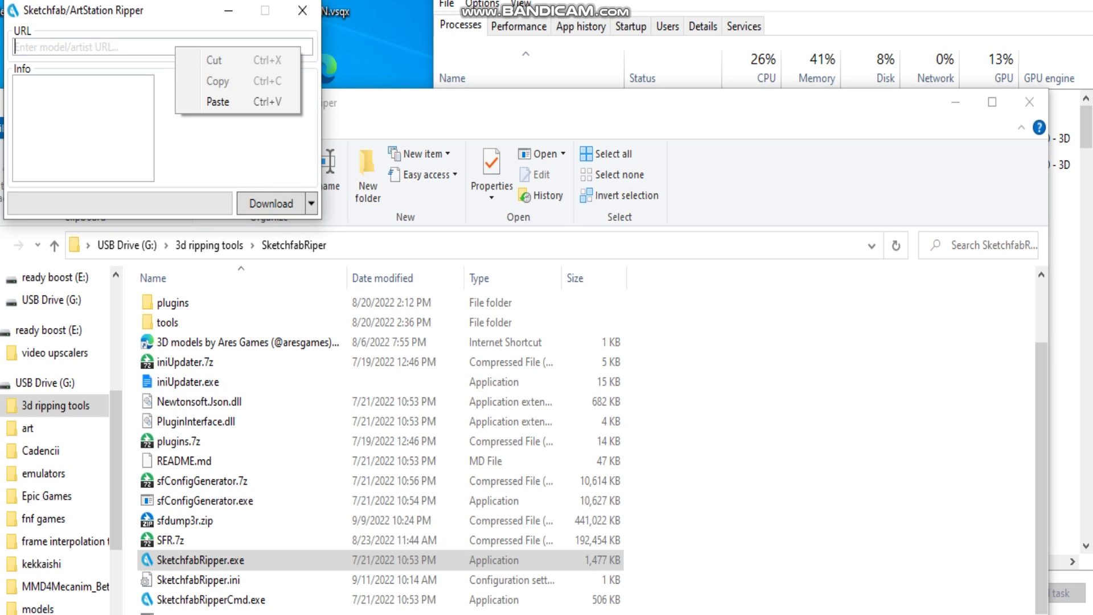
left_click(217, 101)
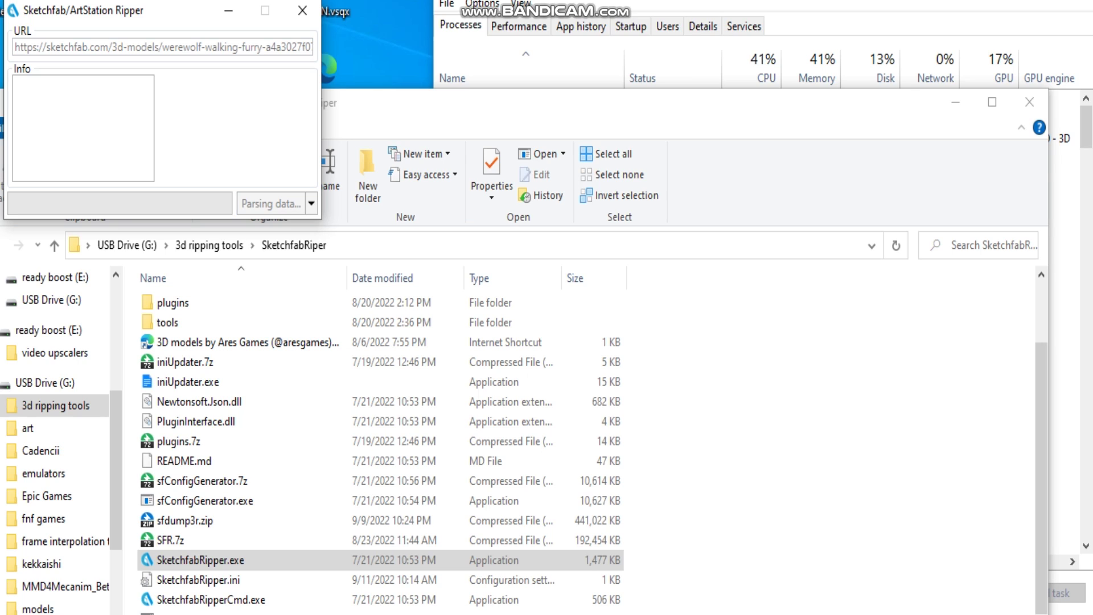
key("alt+Tab")
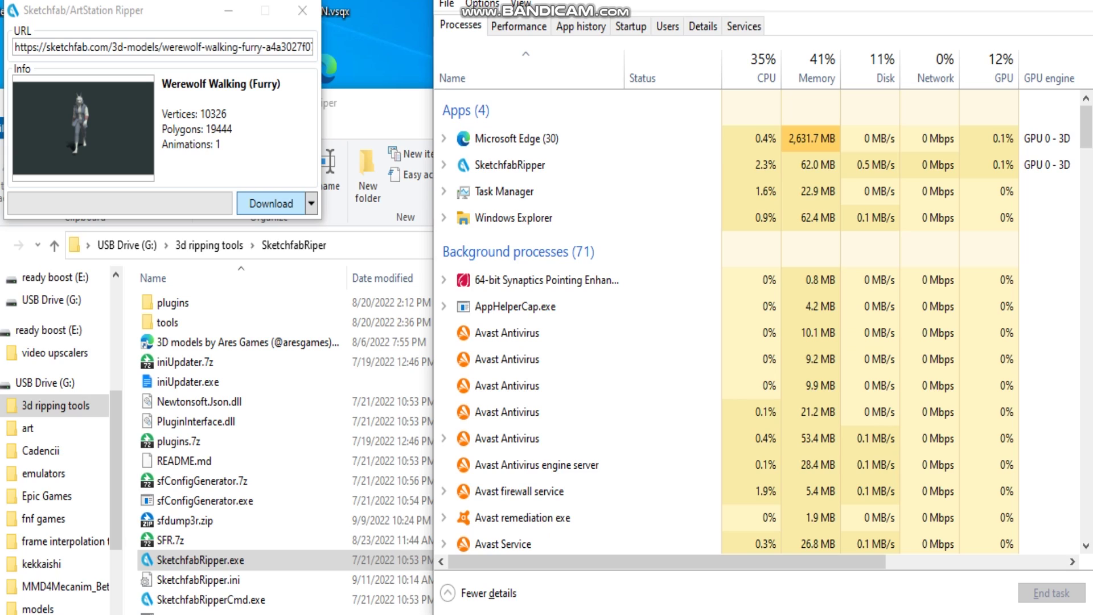
left_click(271, 203)
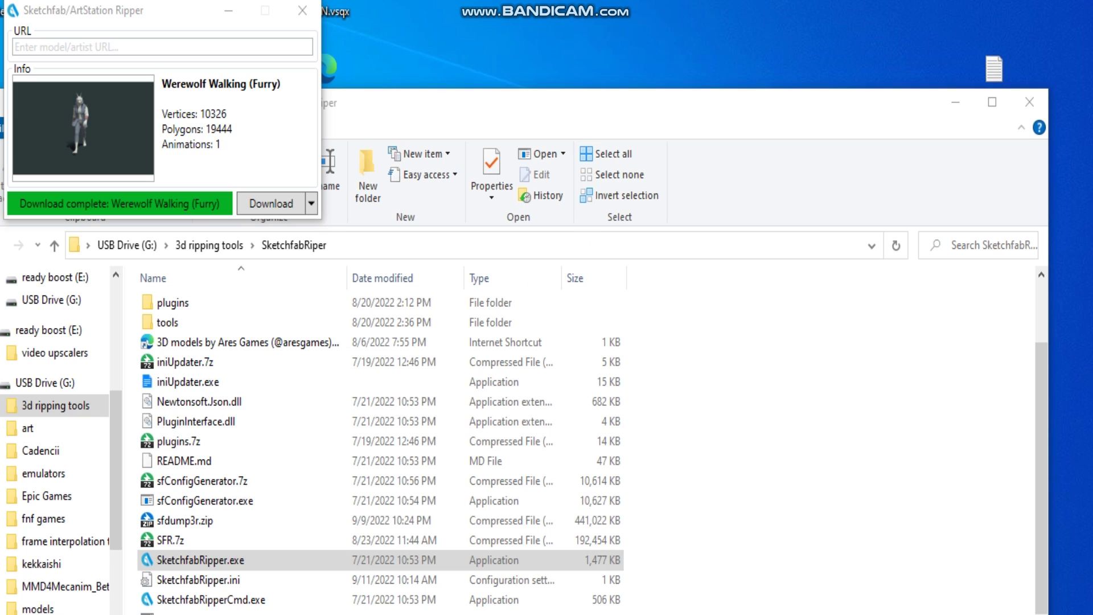
- Open the werewolf-walking-furry folder inside the ripper's downloads folder
left_click(198, 579)
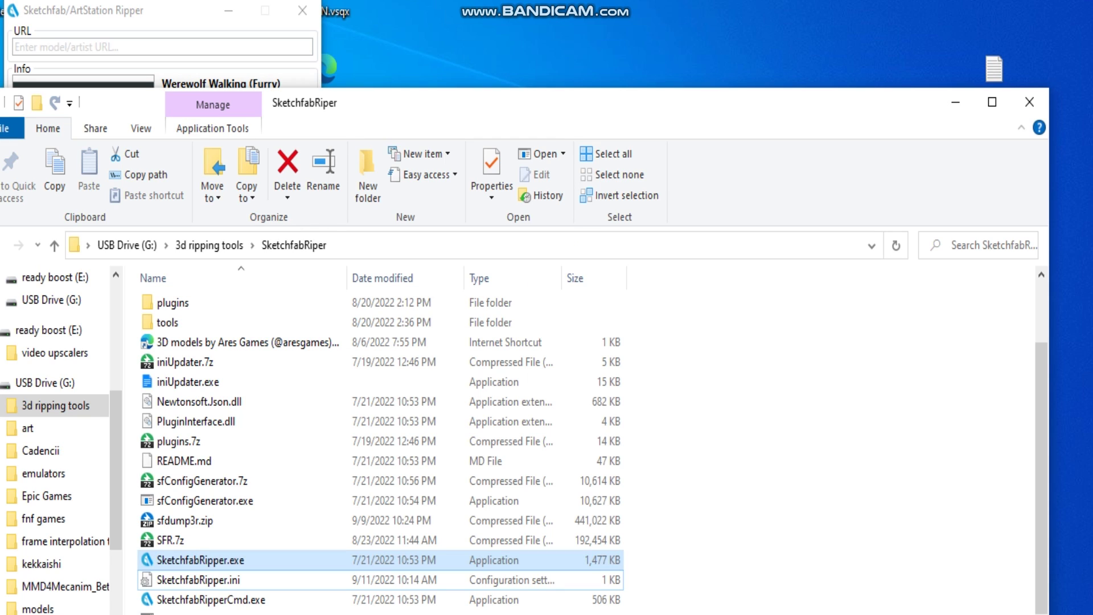
scroll(381, 450, "up", 2)
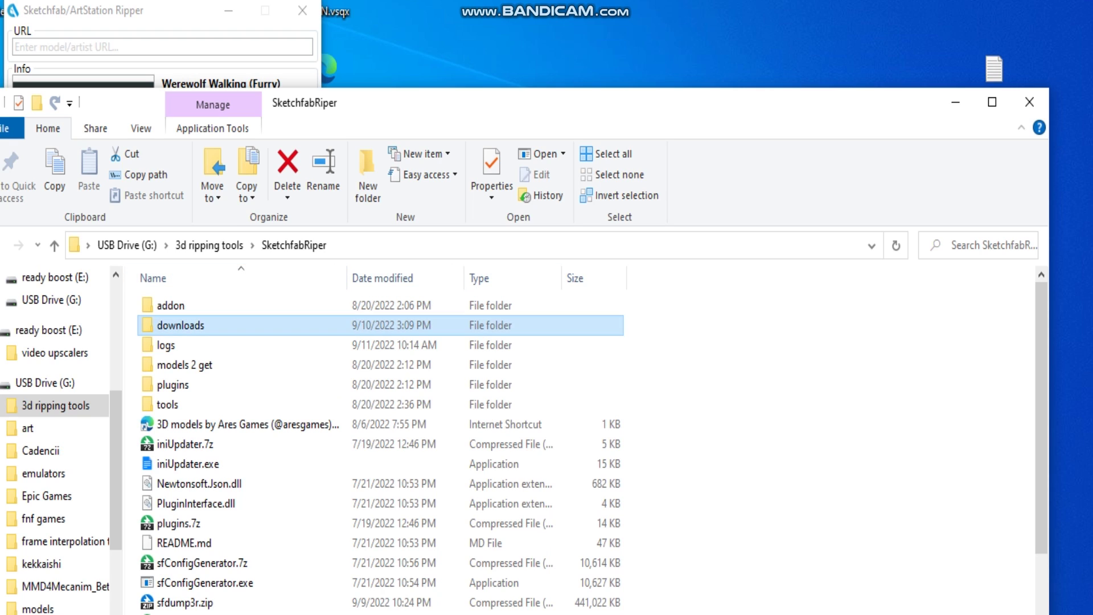
double_click(181, 325)
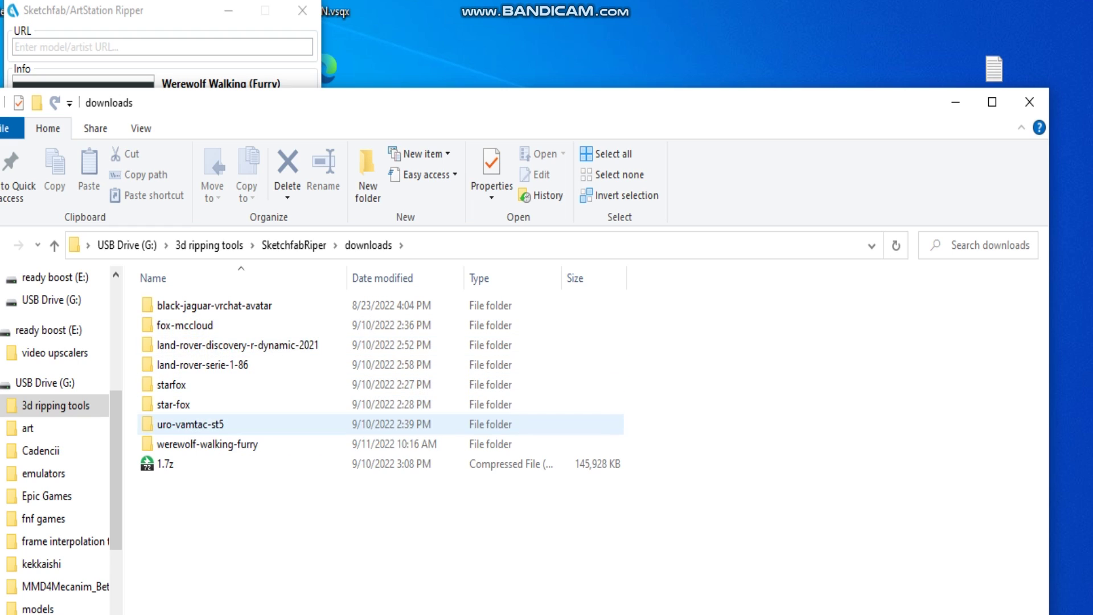
left_click(207, 444)
key("Return")
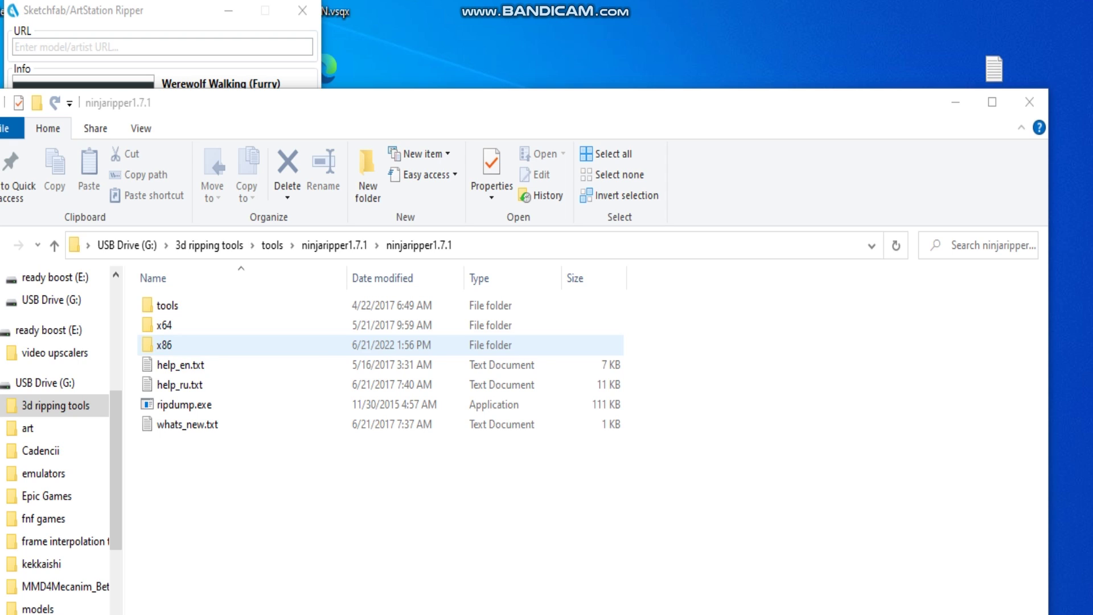
- Launch NinjaRipper.exe from the ninjaripper1.7.1 x86 folder and choose palemoon.exe as the target executable
double_click(165, 344)
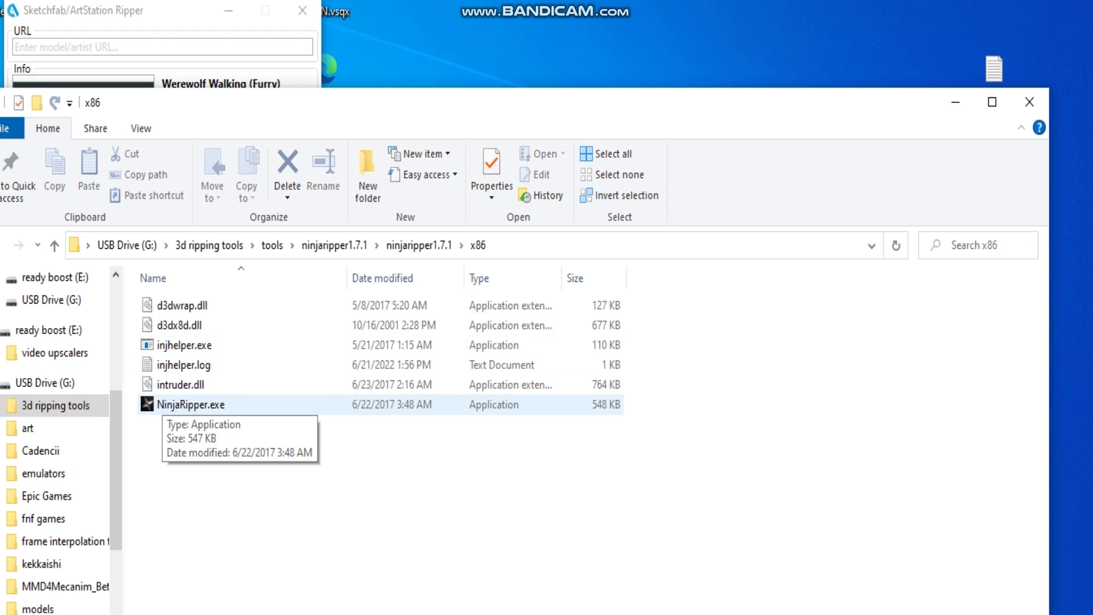
left_click(162, 404)
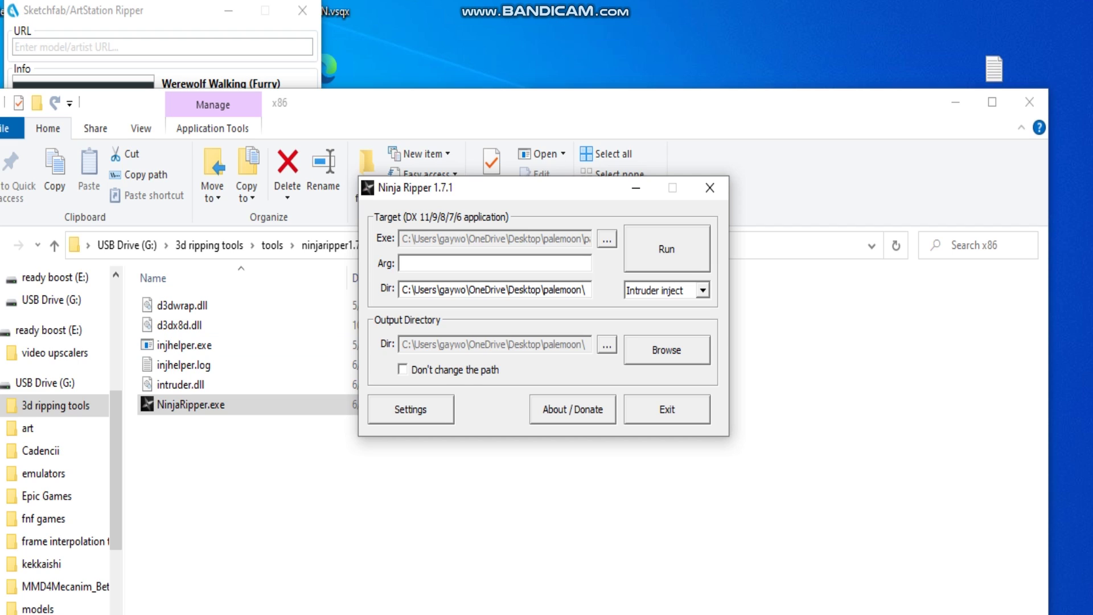
left_click(607, 239)
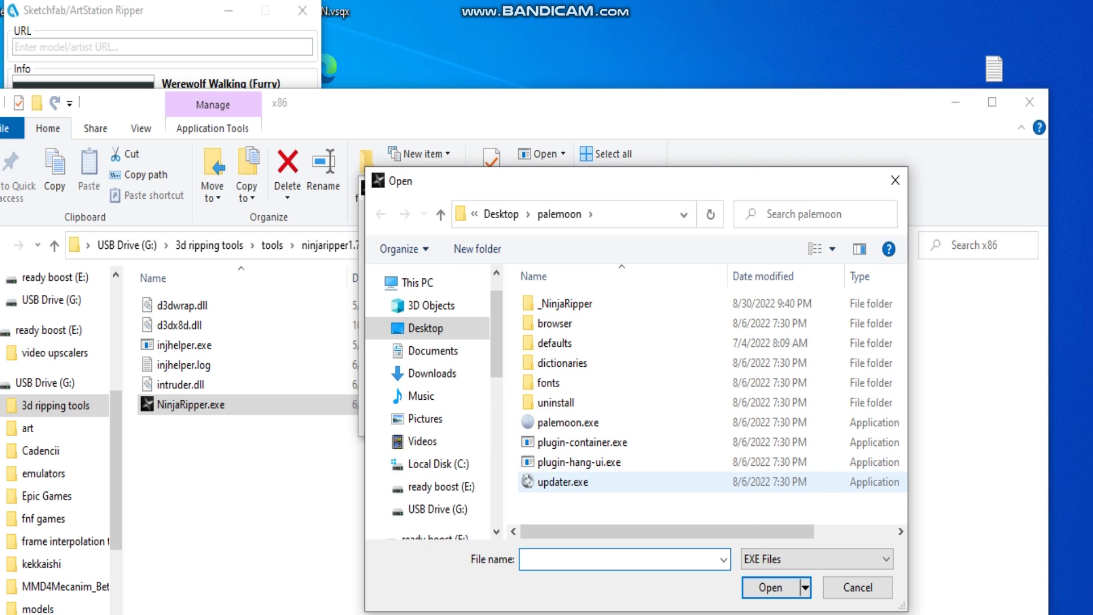
double_click(568, 422)
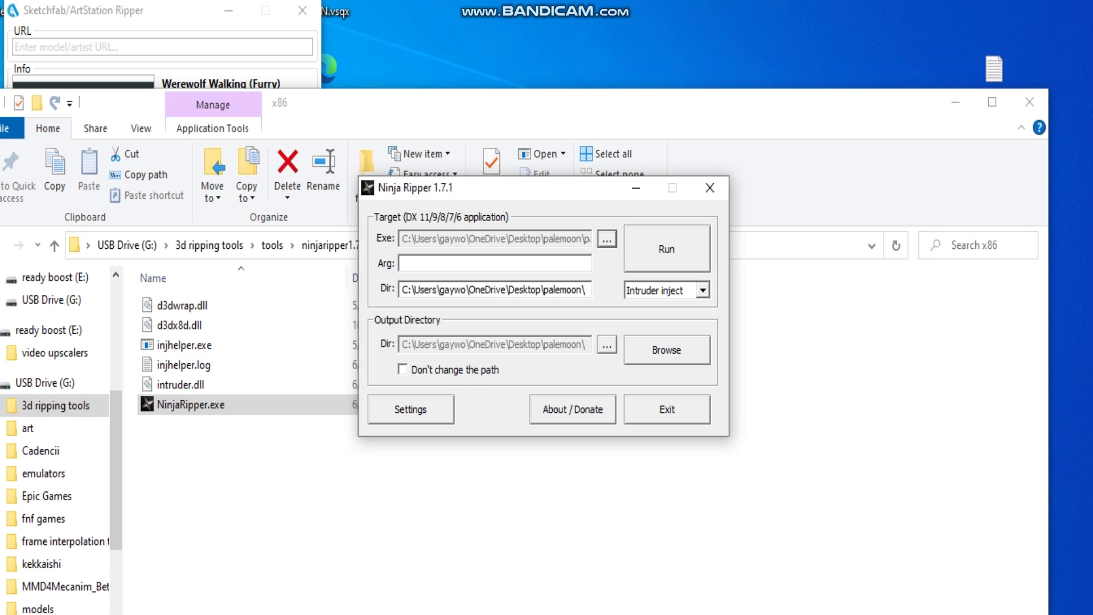
- Review and accept the rip key settings, and run Pale Moon through Ninja Ripper with Intruder inject
left_click(410, 409)
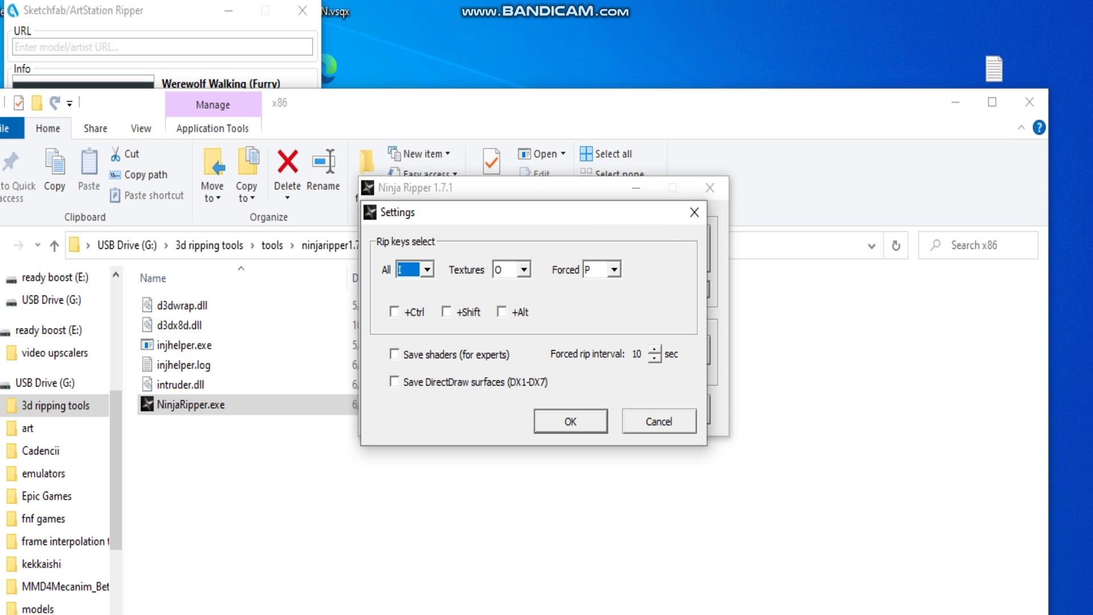
key("Return")
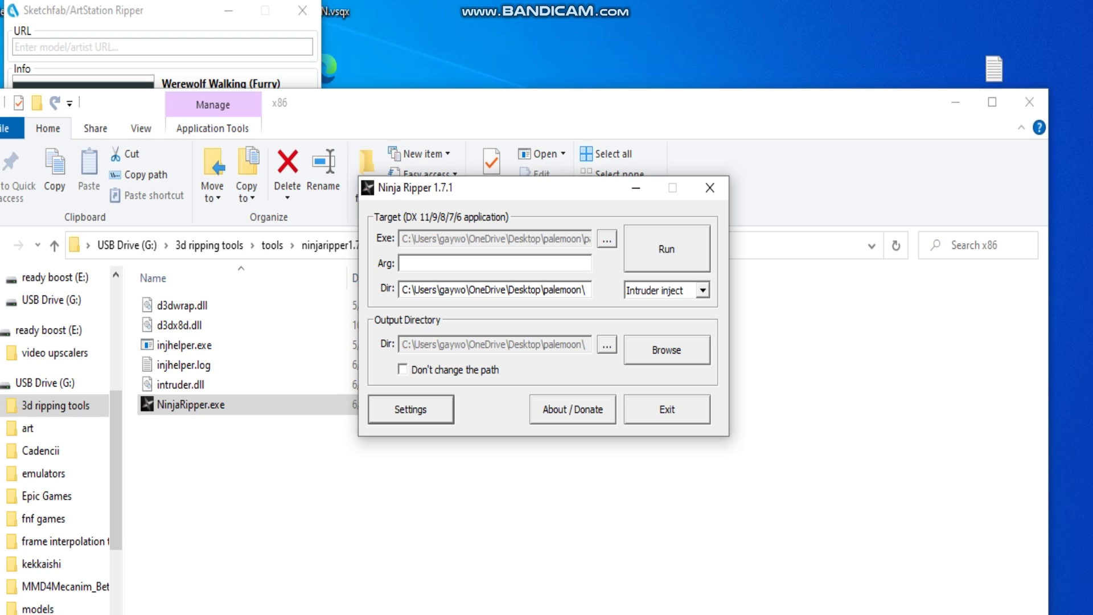
left_click(666, 249)
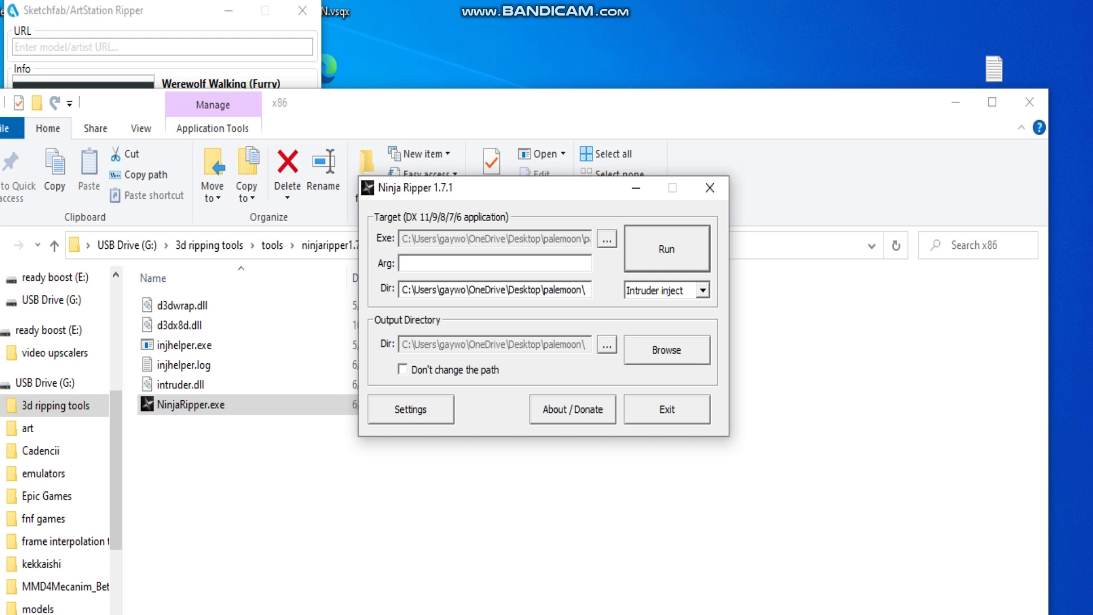
key("Return")
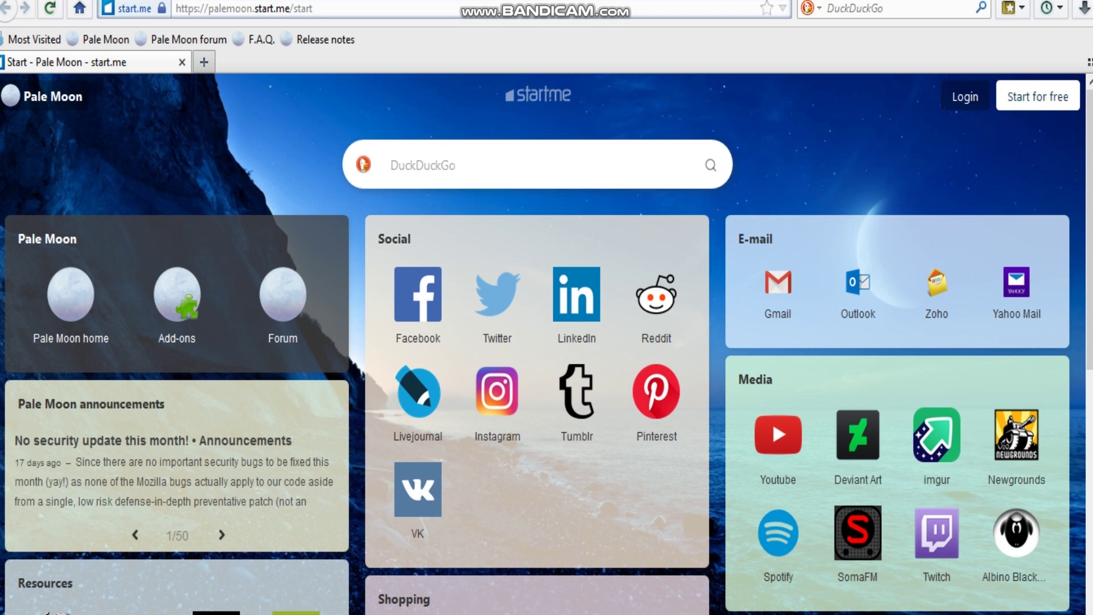
- Load the copied Werewolf Walking (Furry) Sketchfab link in Pale Moon and display the 3D model in fullscreen
left_click(613, 12)
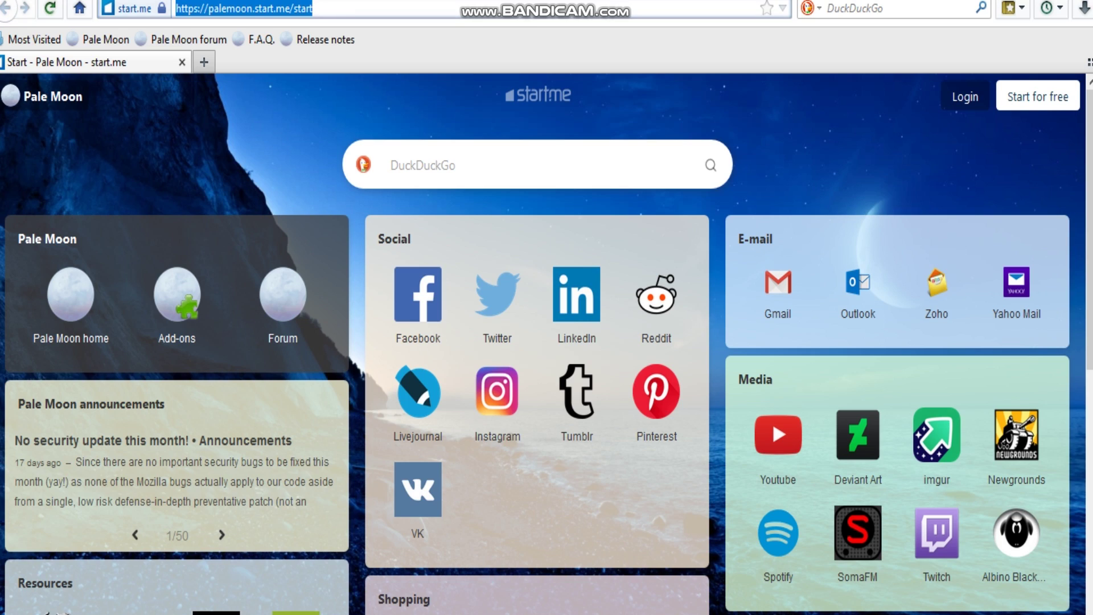
right_click(614, 12)
left_click(665, 114)
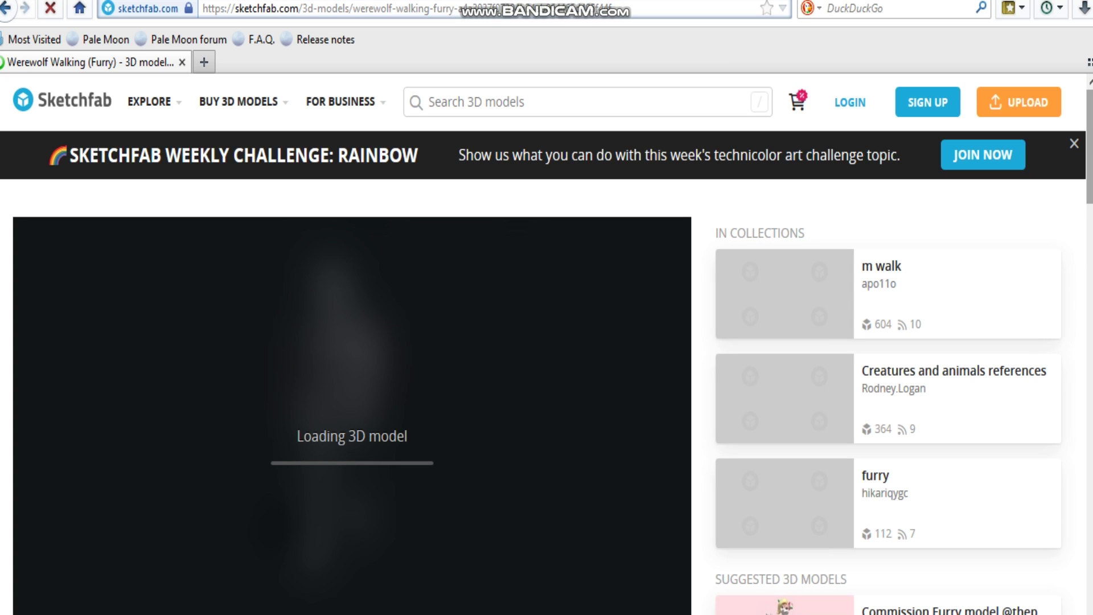
scroll(547, 370, "down", 4)
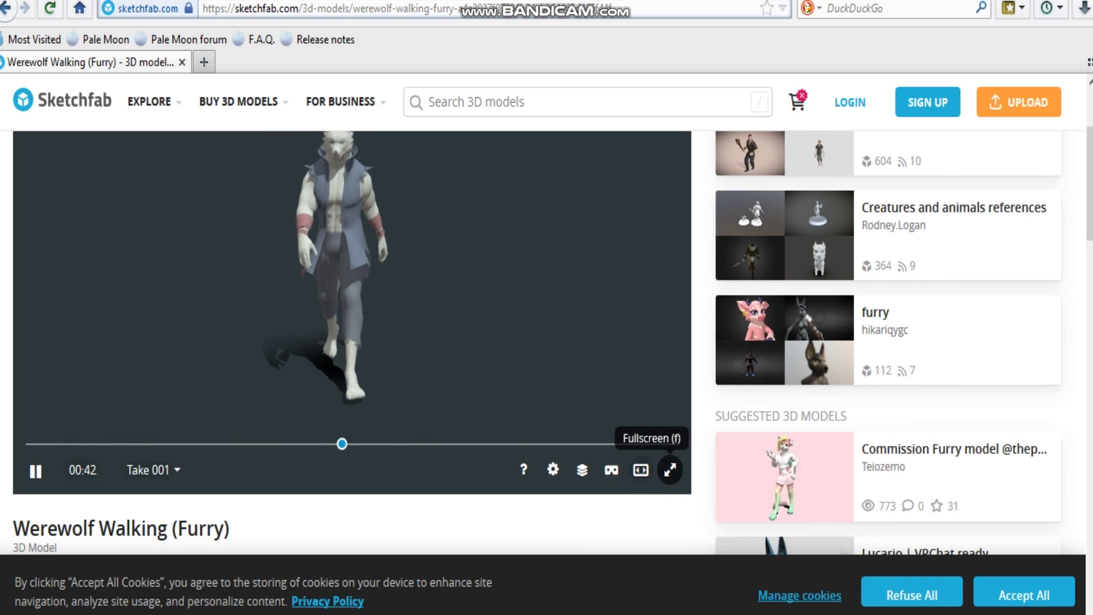
left_click(670, 470)
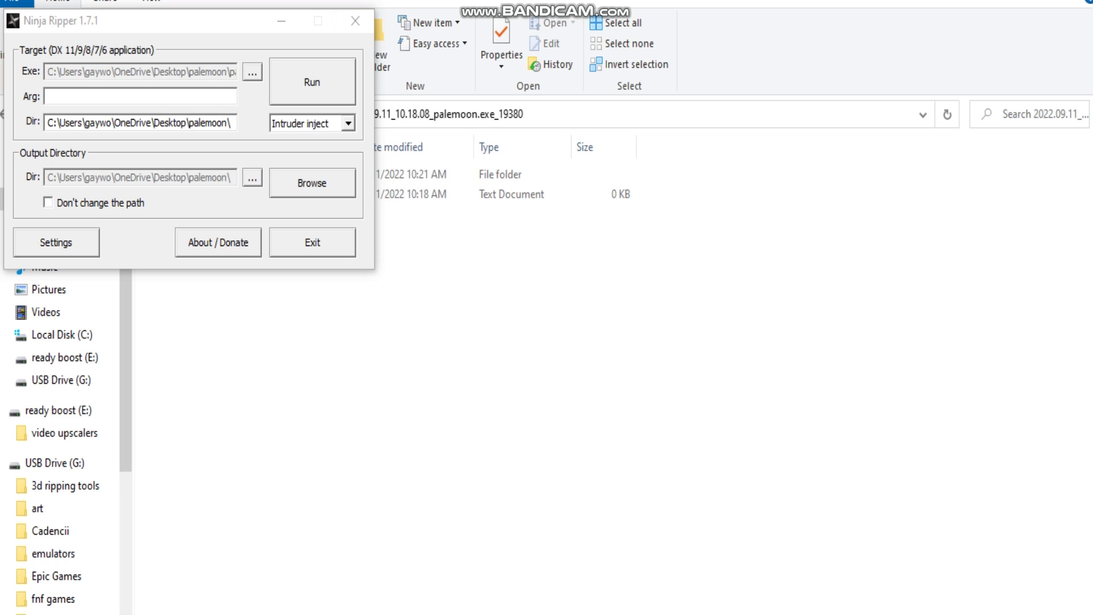
- Browse Ninja Ripper's output directory and open the nested _NinjaRipper capture folders to examine the ripped mesh files
left_click(312, 183)
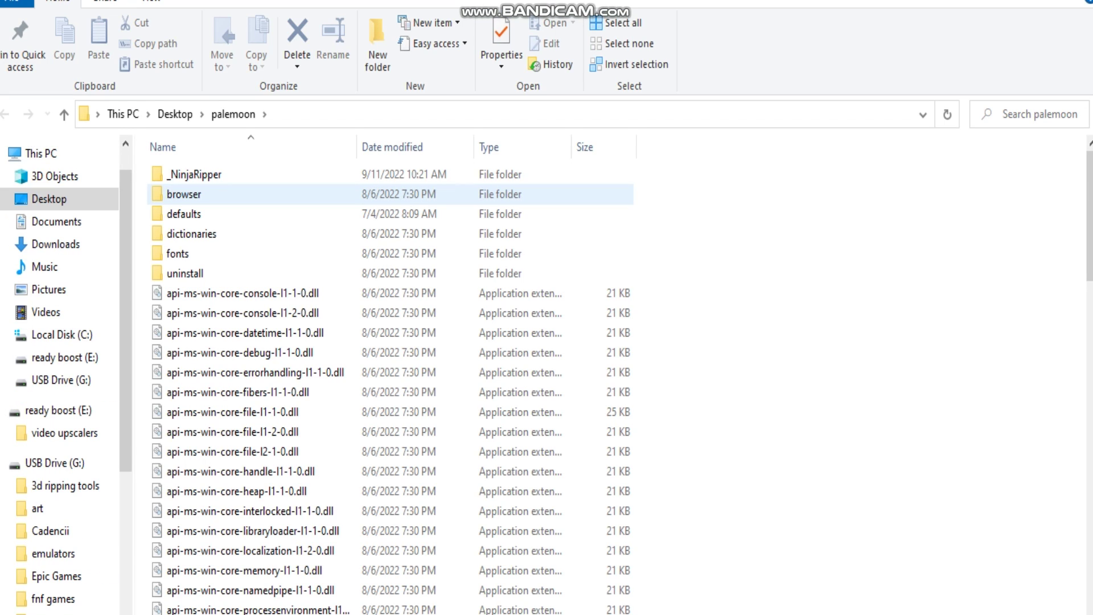
left_click(194, 174)
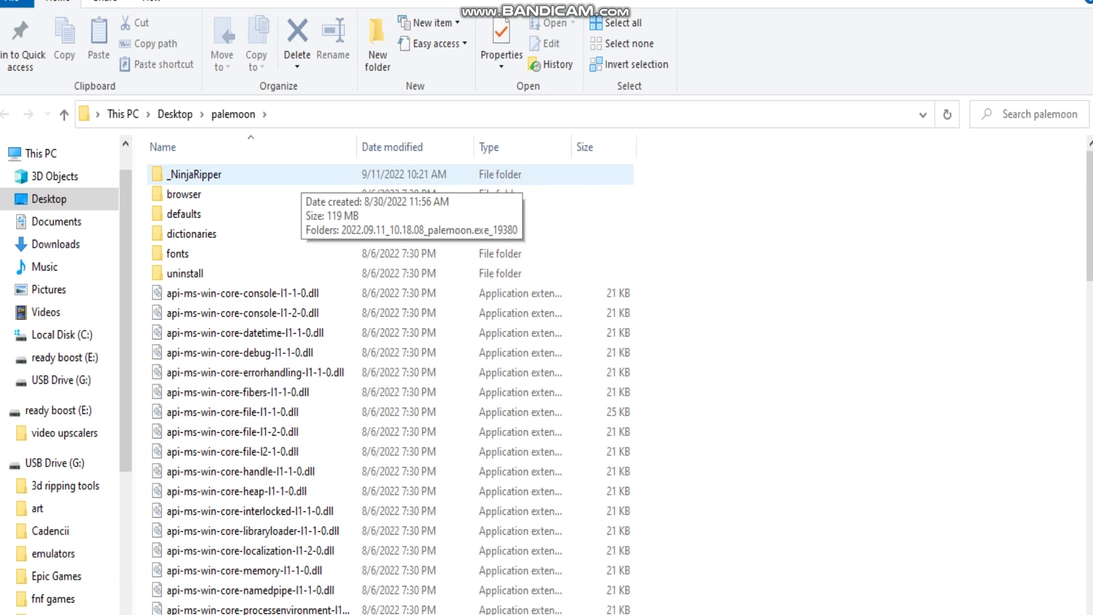
key("Return")
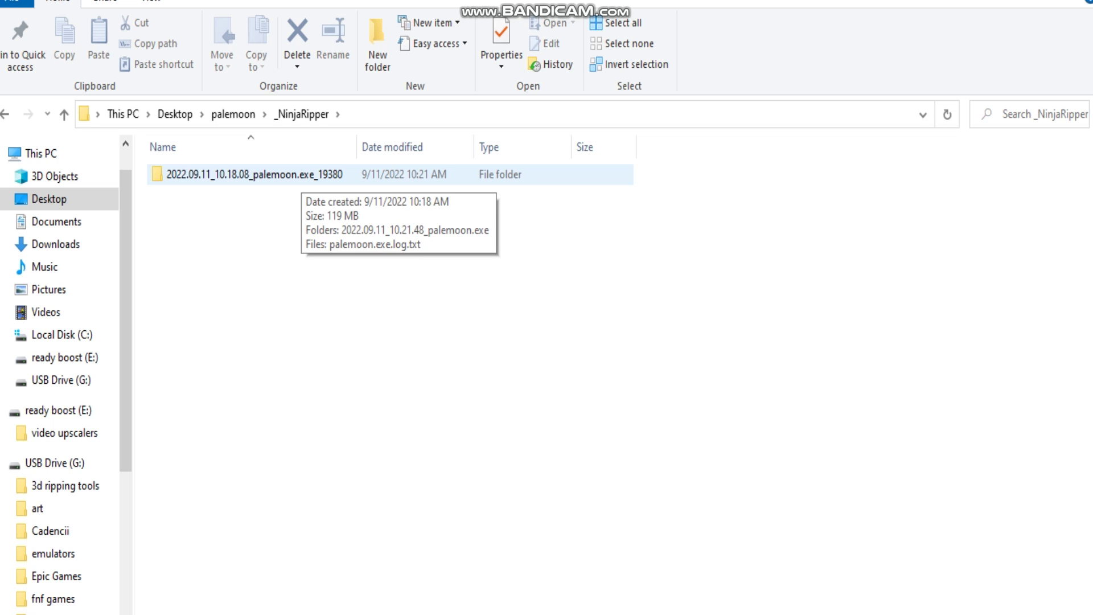
key("Return")
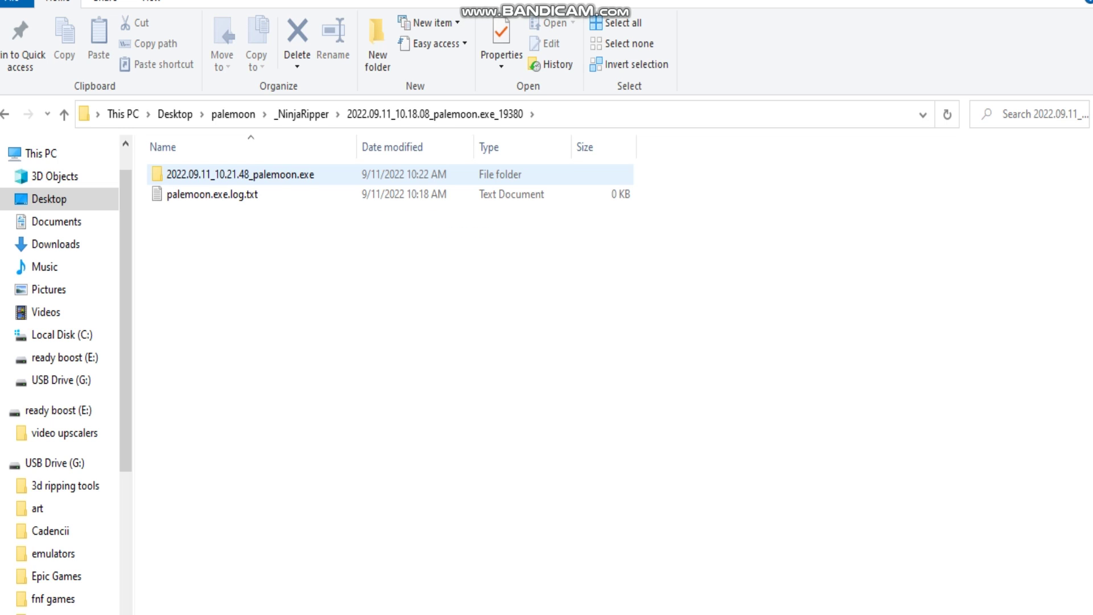
key("Return")
key("Down")
key("Down")
key("Down")
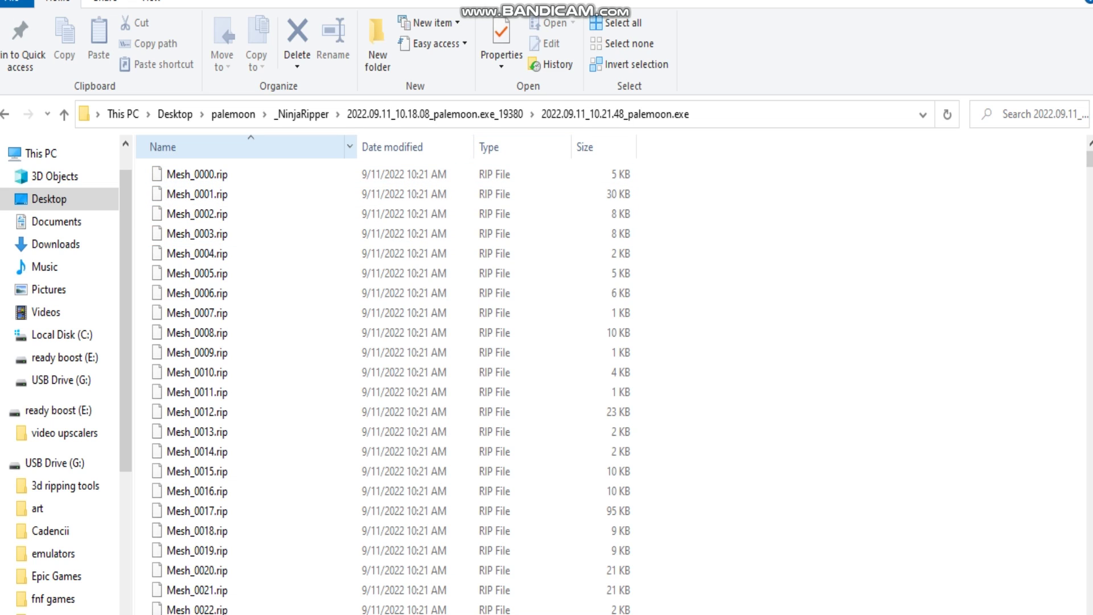
- Switch to Noesis, dismiss its Debug Log, and open the 2022.09.11_10.21.48_palemoon.exe capture folder inside palemoon's _NinjaRipper folder on the Desktop
left_click(194, 147)
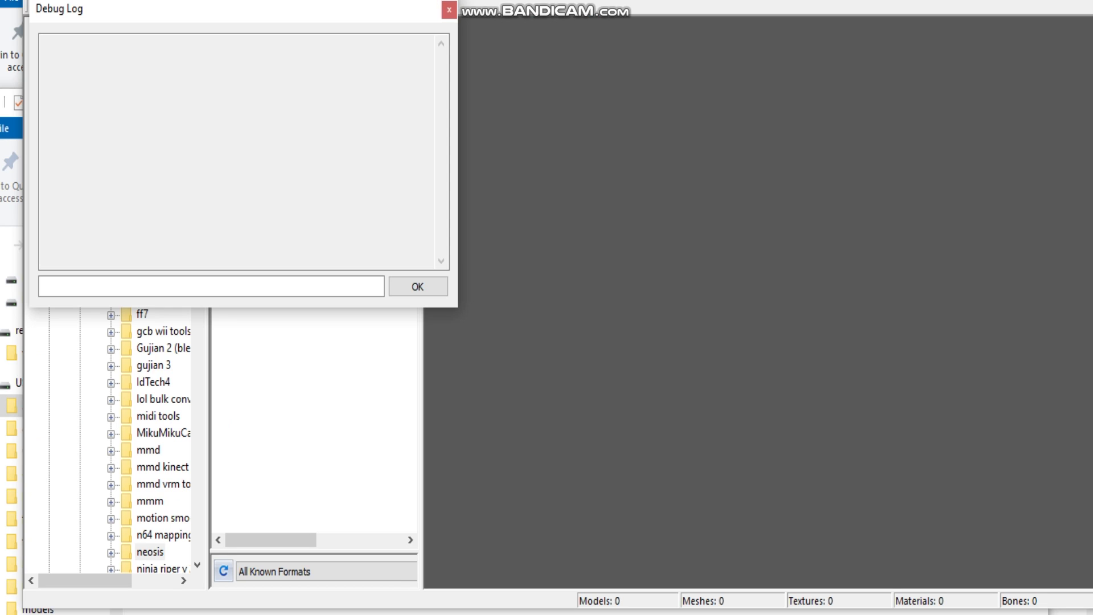
left_click(449, 10)
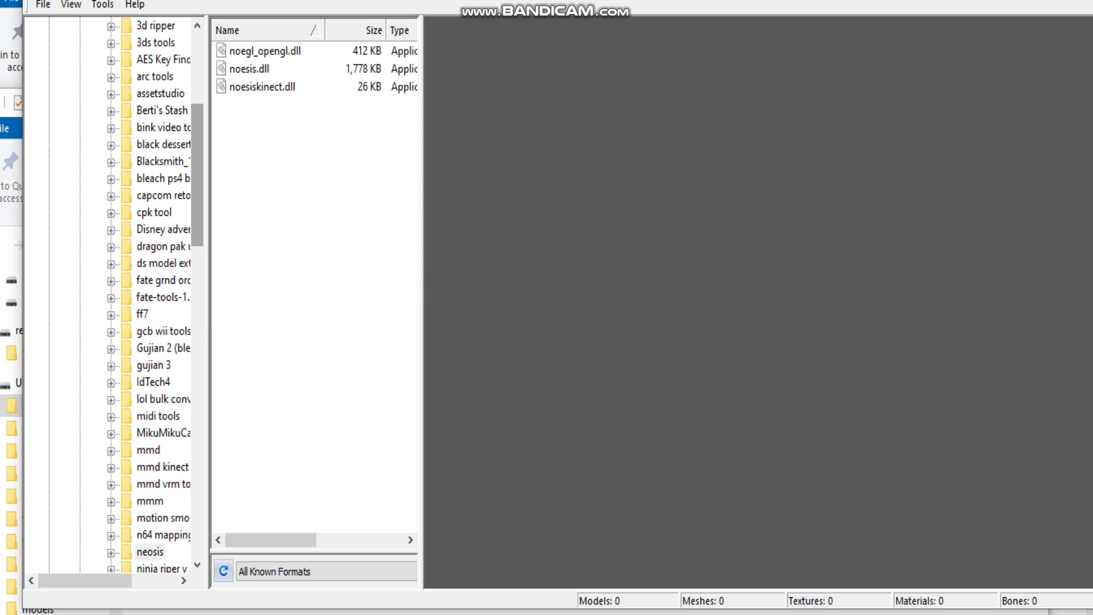
left_click_drag(197, 175, 197, 128)
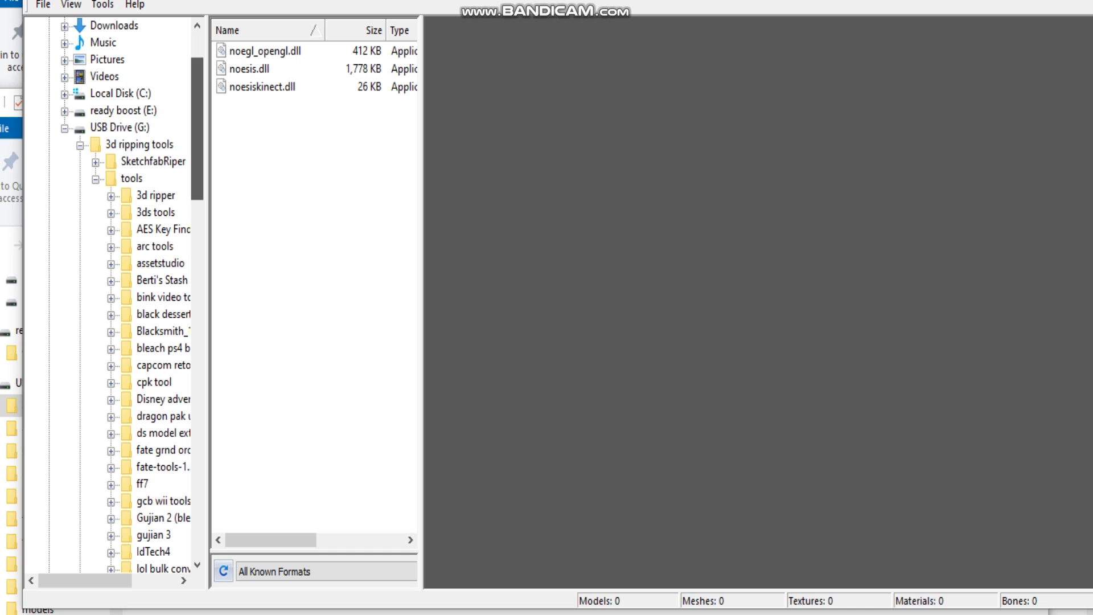
scroll(131, 296, "up", 2)
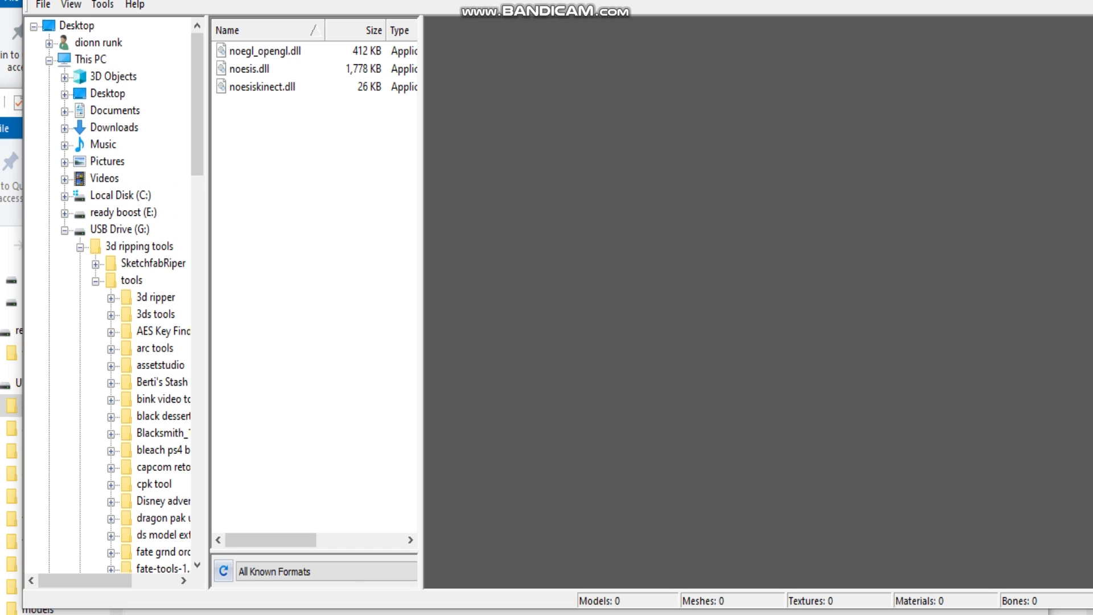
left_click(65, 94)
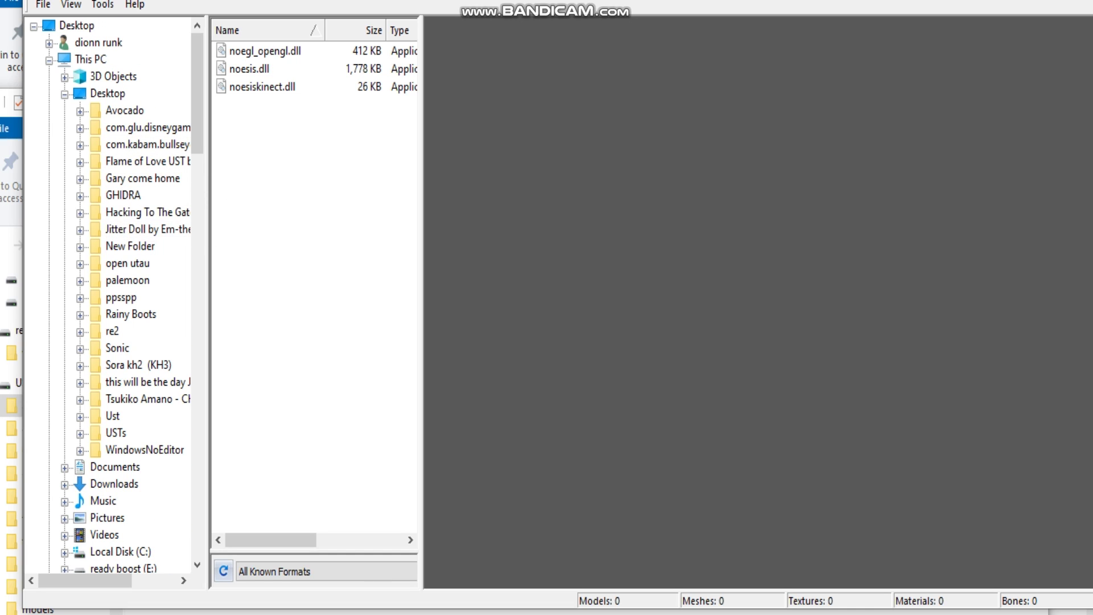
left_click(80, 281)
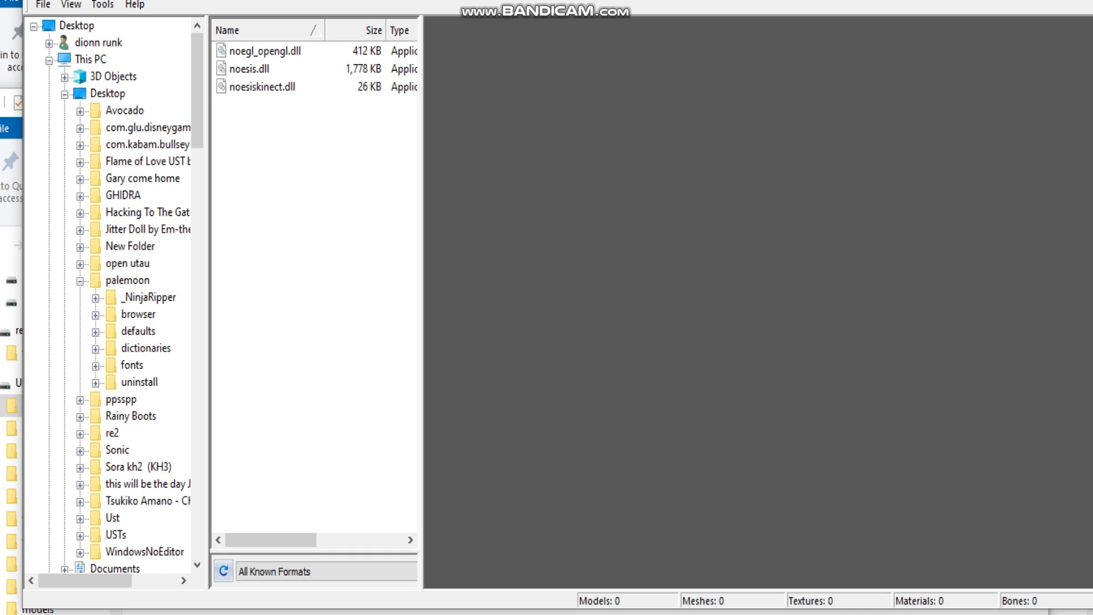
left_click(95, 297)
left_click(111, 315)
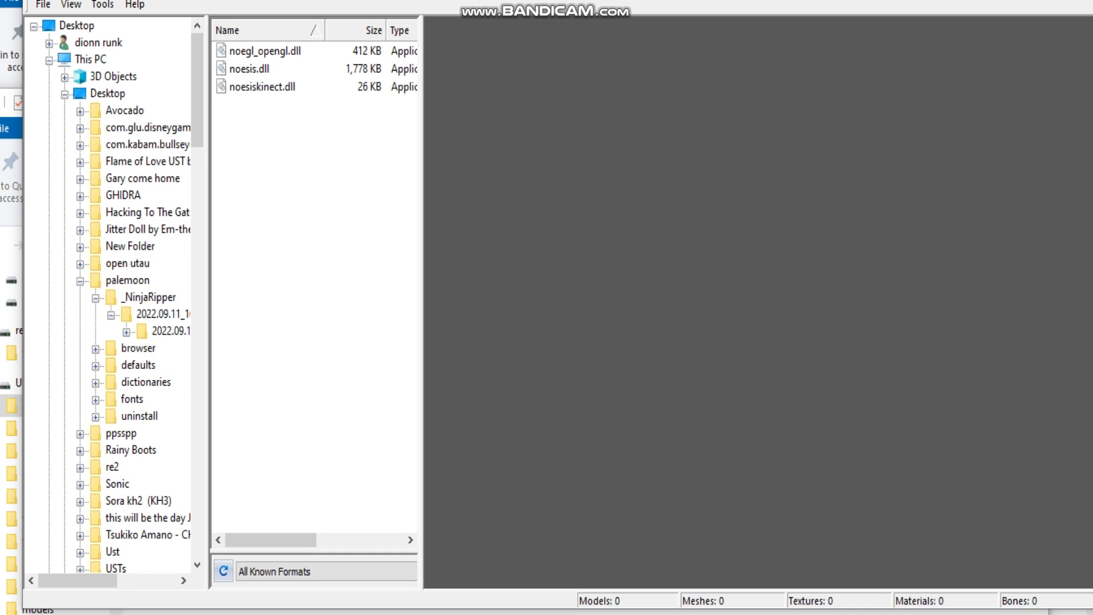
left_click(126, 332)
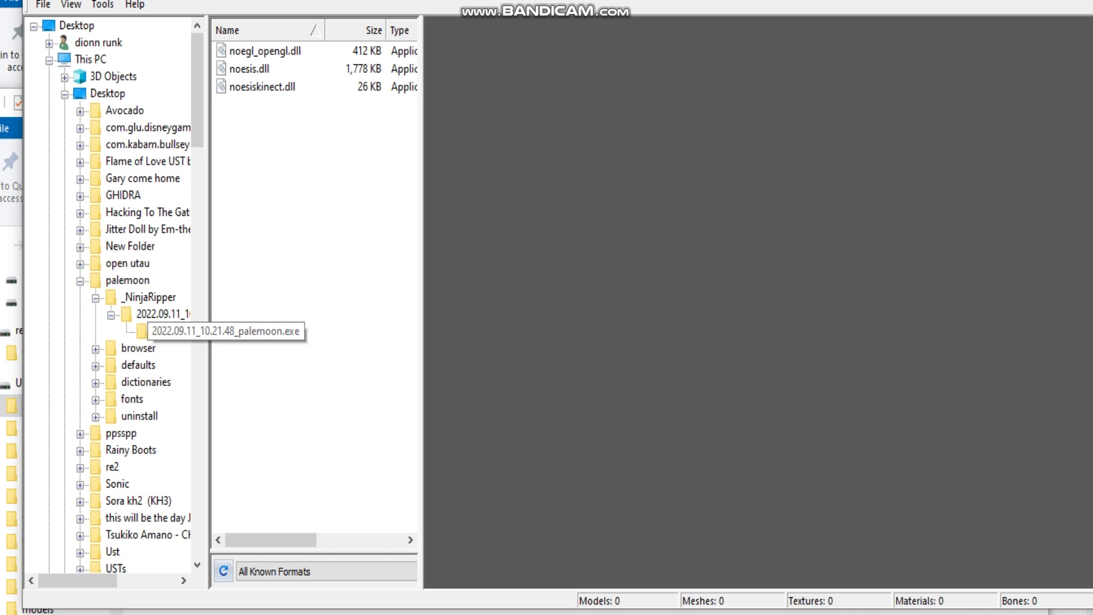
left_click(165, 330)
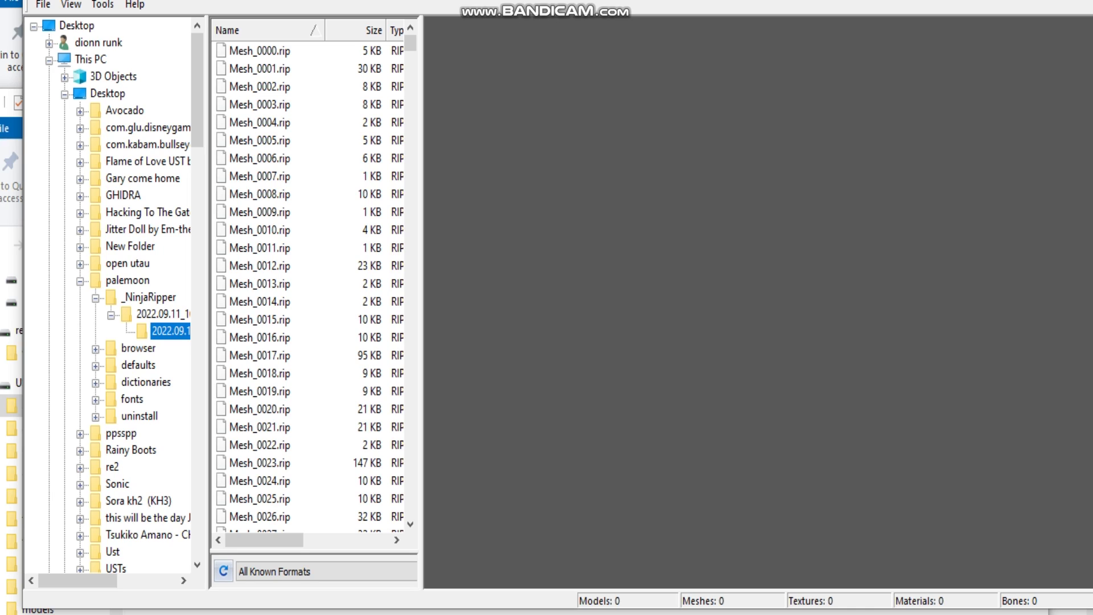
- Sort the capture files by size, largest first, and preview each one from Tex_0002_2.dds down to Mesh_0045.rip
left_click(358, 30)
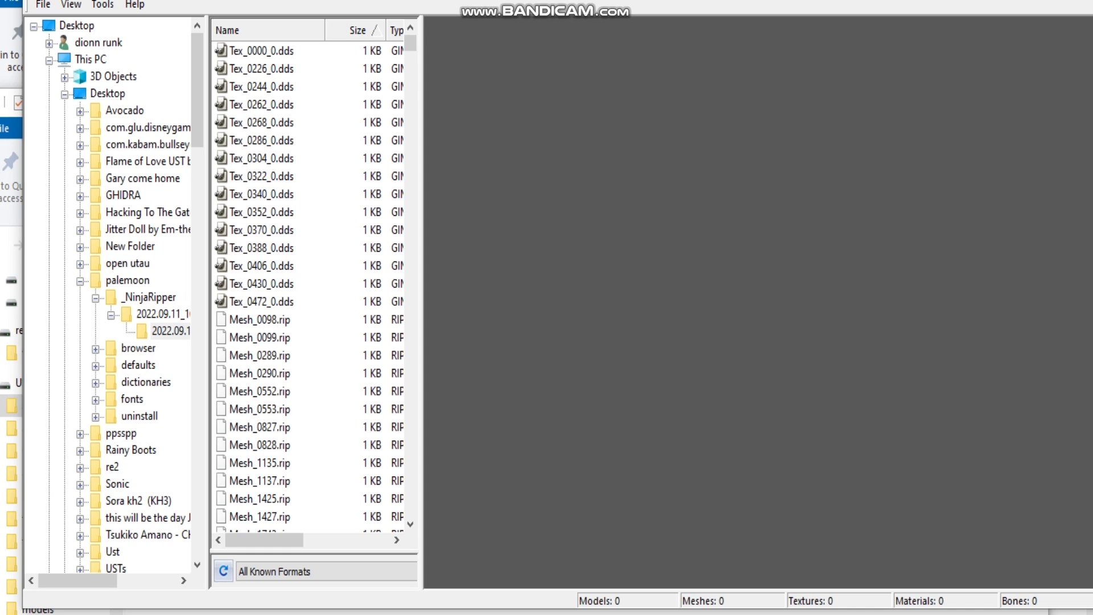
left_click(358, 31)
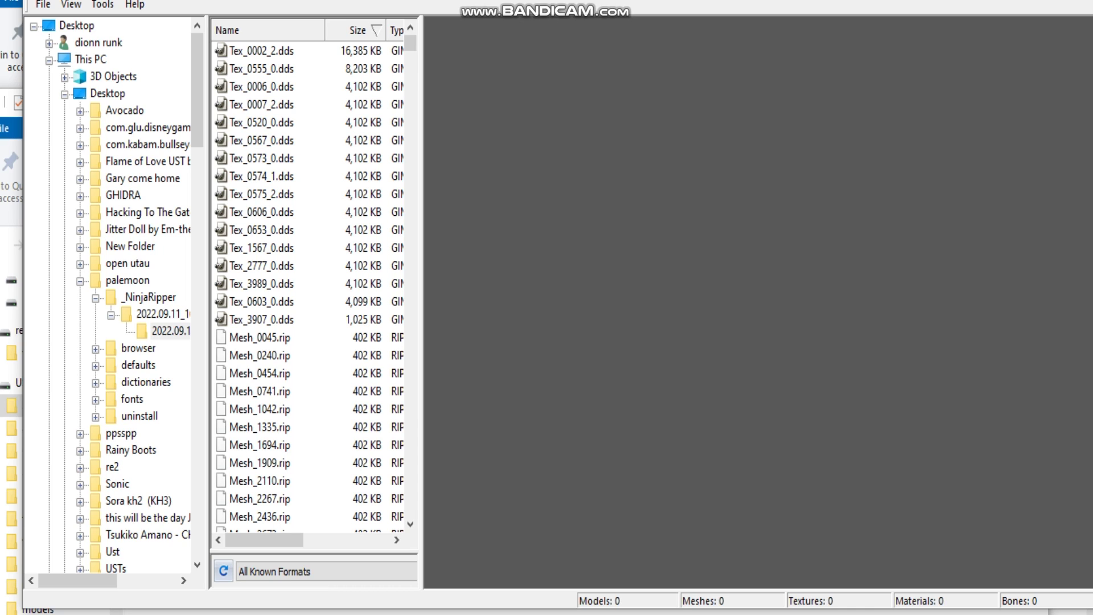
left_click(261, 51)
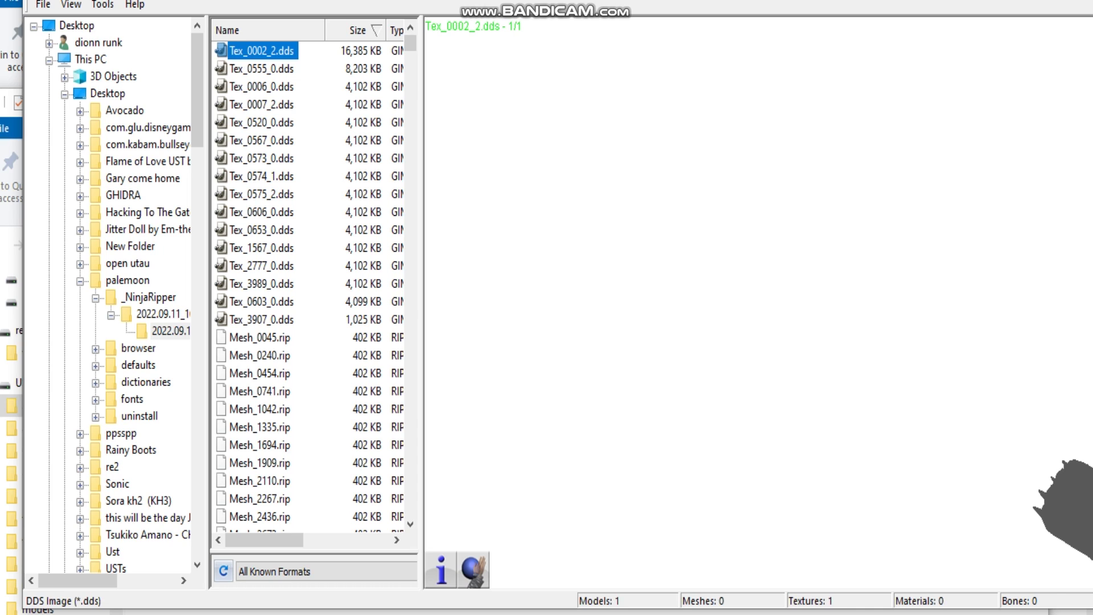
left_click(262, 69)
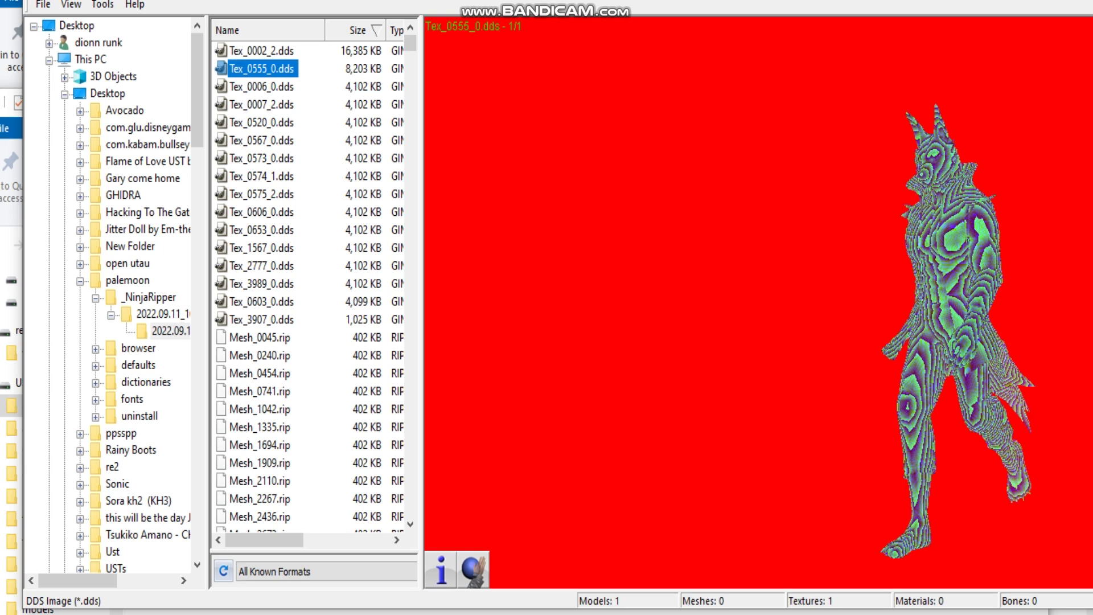
left_click(261, 86)
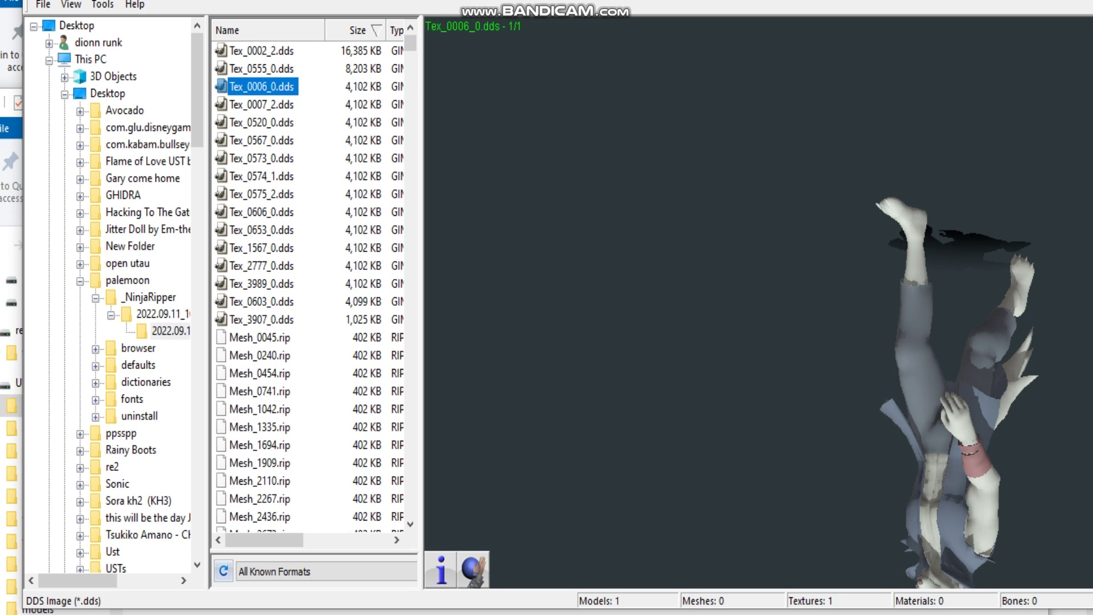
left_click(261, 104)
left_click(261, 122)
left_click(261, 140)
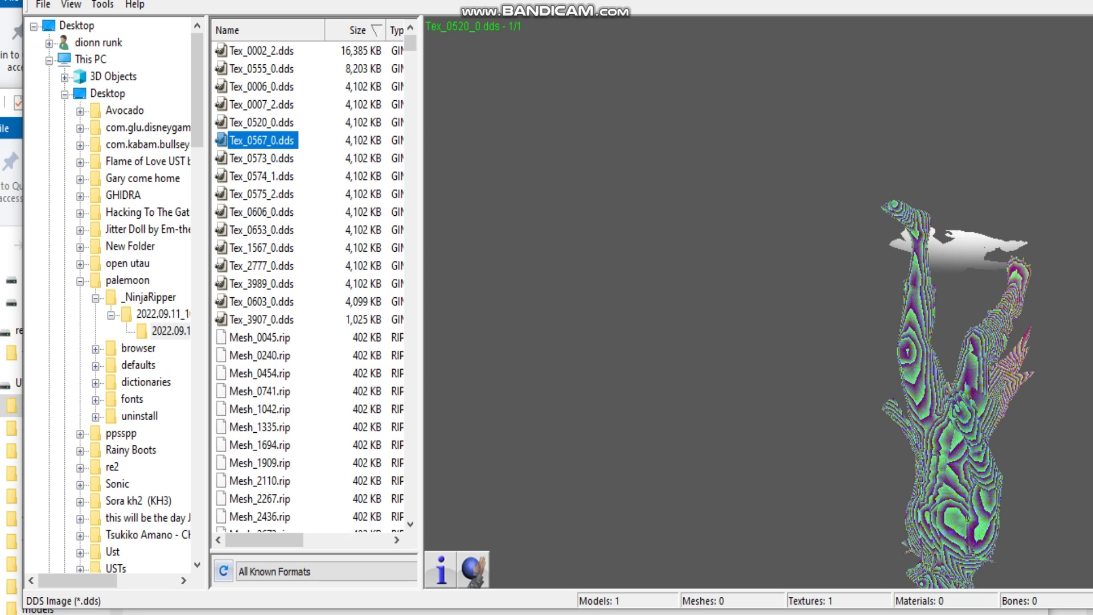
left_click(262, 158)
left_click(261, 175)
left_click(261, 193)
left_click(261, 212)
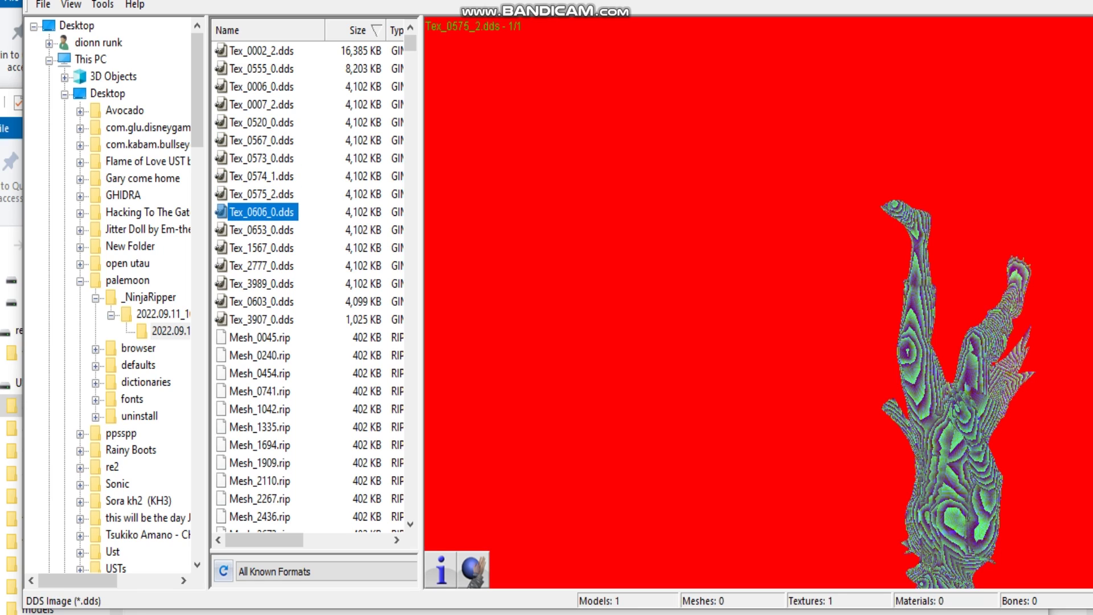
left_click(261, 230)
left_click(261, 248)
left_click(261, 266)
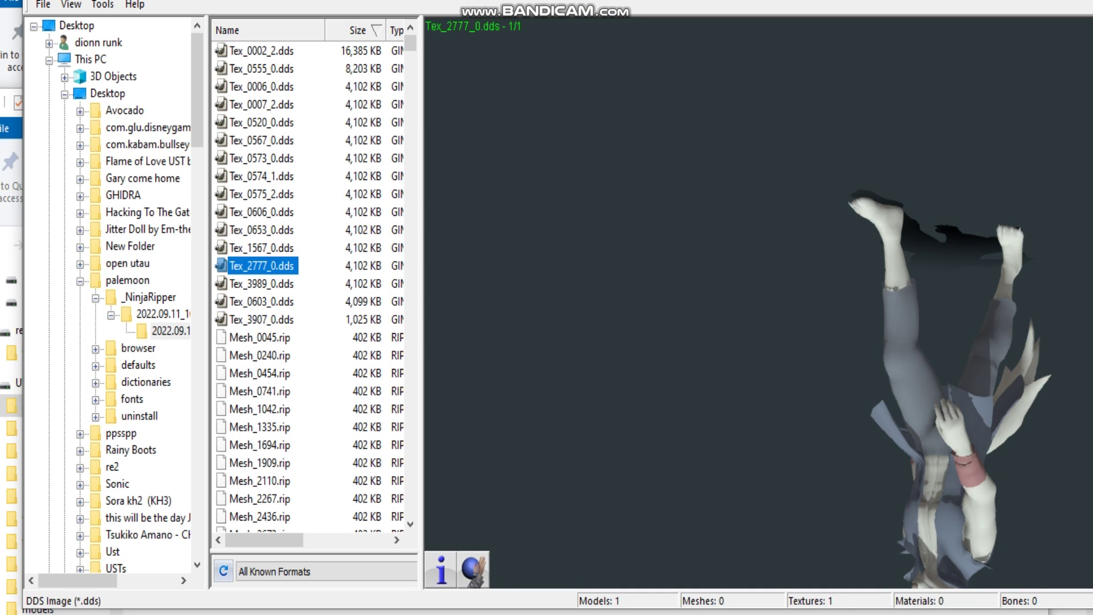
left_click(261, 284)
left_click(261, 301)
left_click(261, 319)
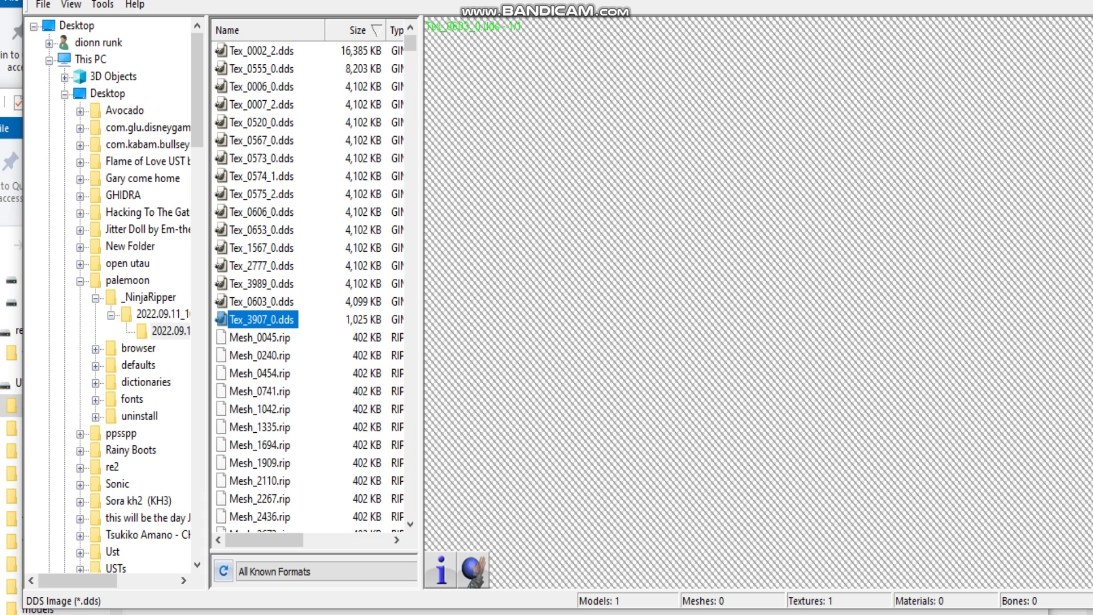
left_click(259, 337)
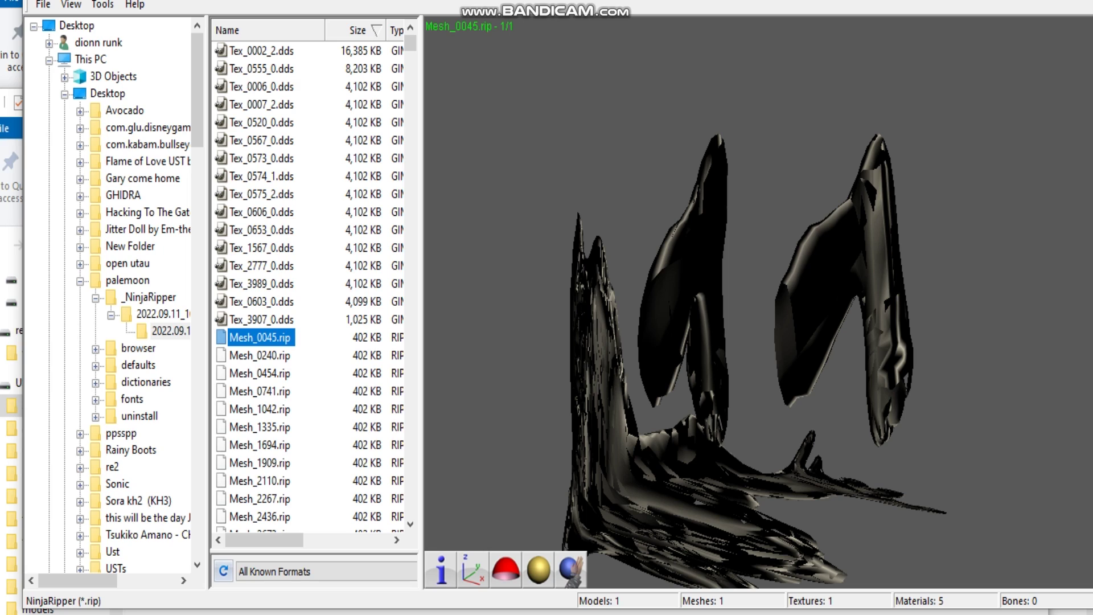
- Open the werewolf model's folder in SketchfabRiper's downloads, within 3d ripping tools on USB Drive (G:)
left_click(49, 60)
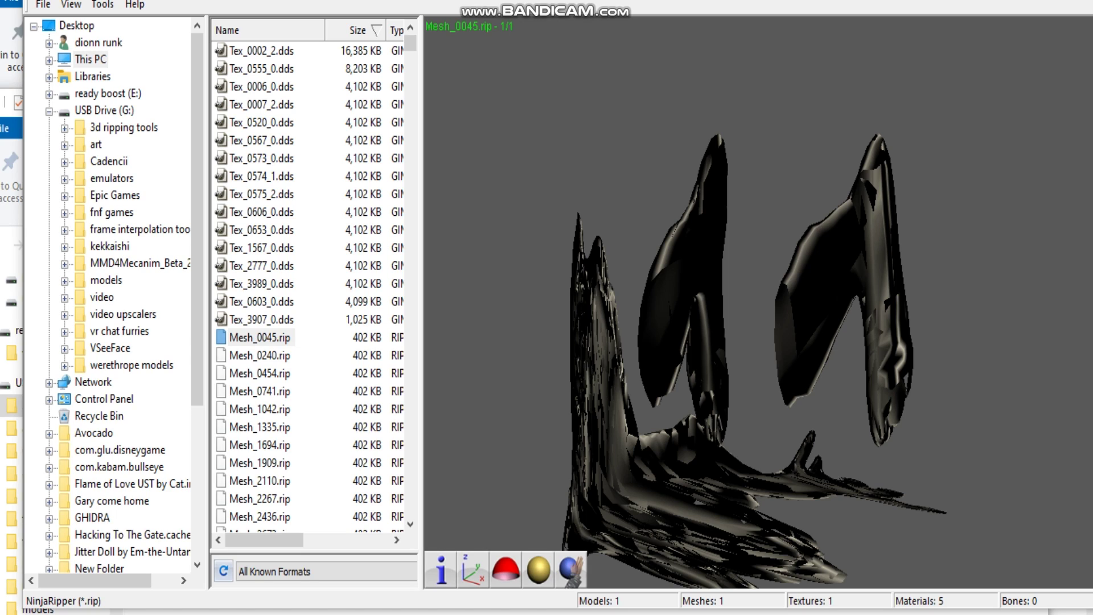
left_click(65, 128)
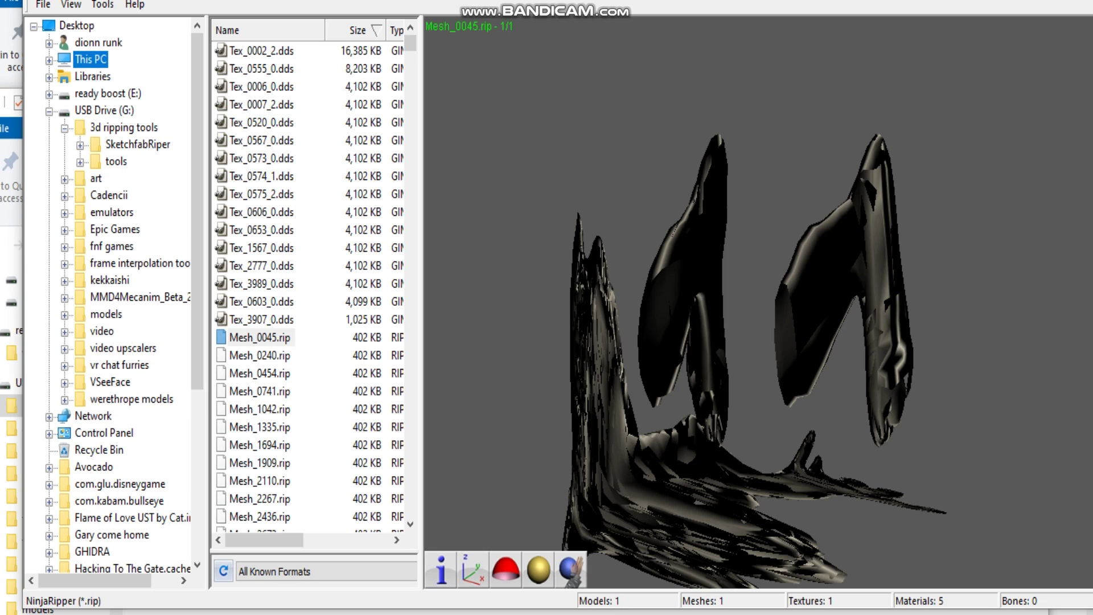
left_click(80, 145)
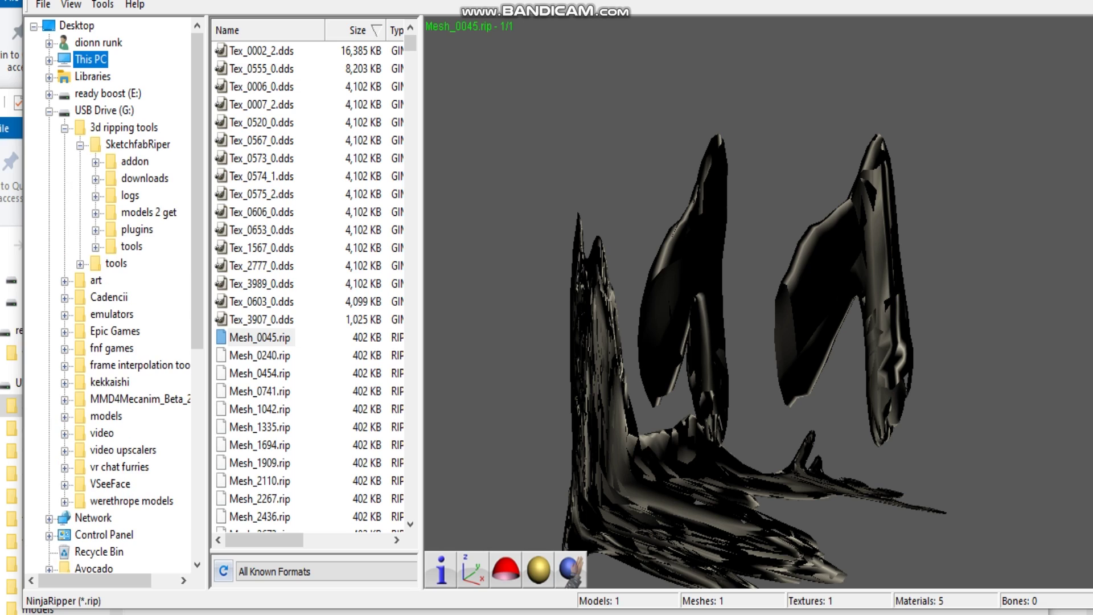
left_click(95, 179)
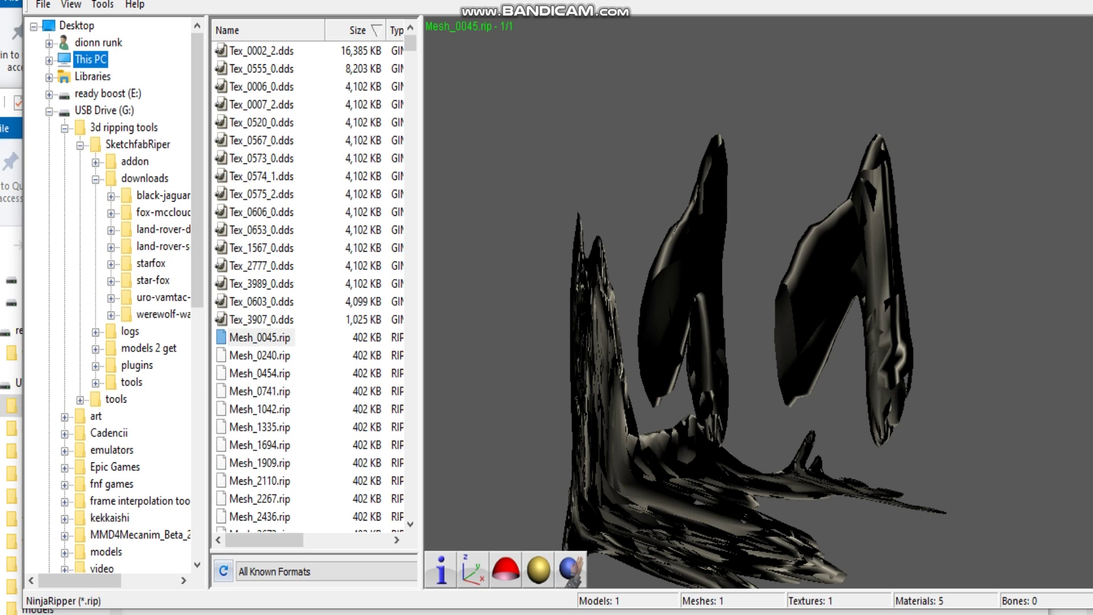
left_click(111, 315)
left_click(171, 314)
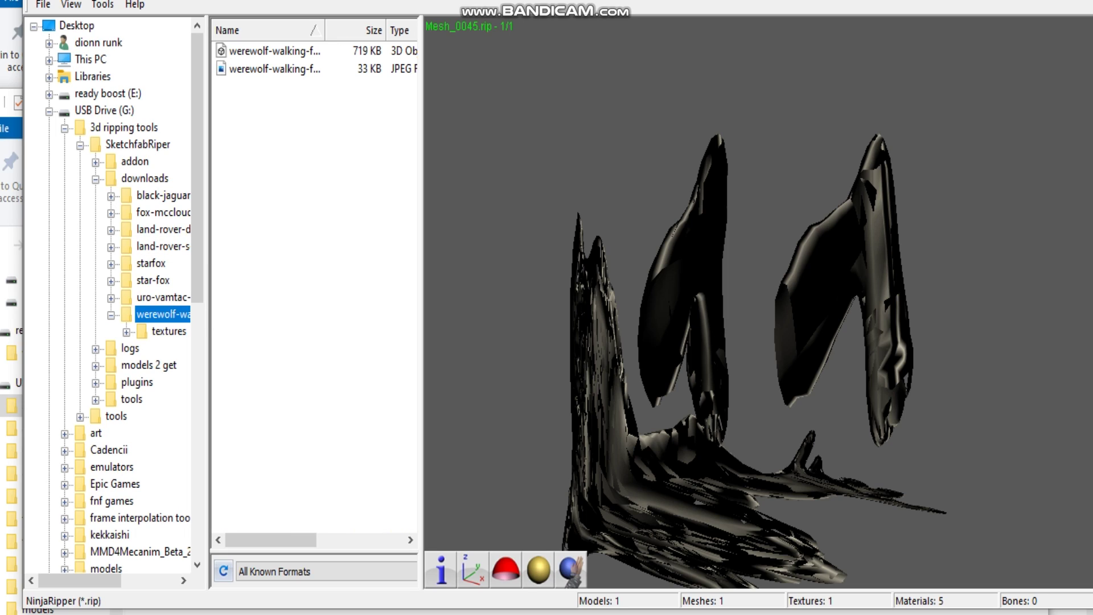
- Preview werewolf-walking-furry.fbx and inspect the model from the front and at an angle
double_click(275, 50)
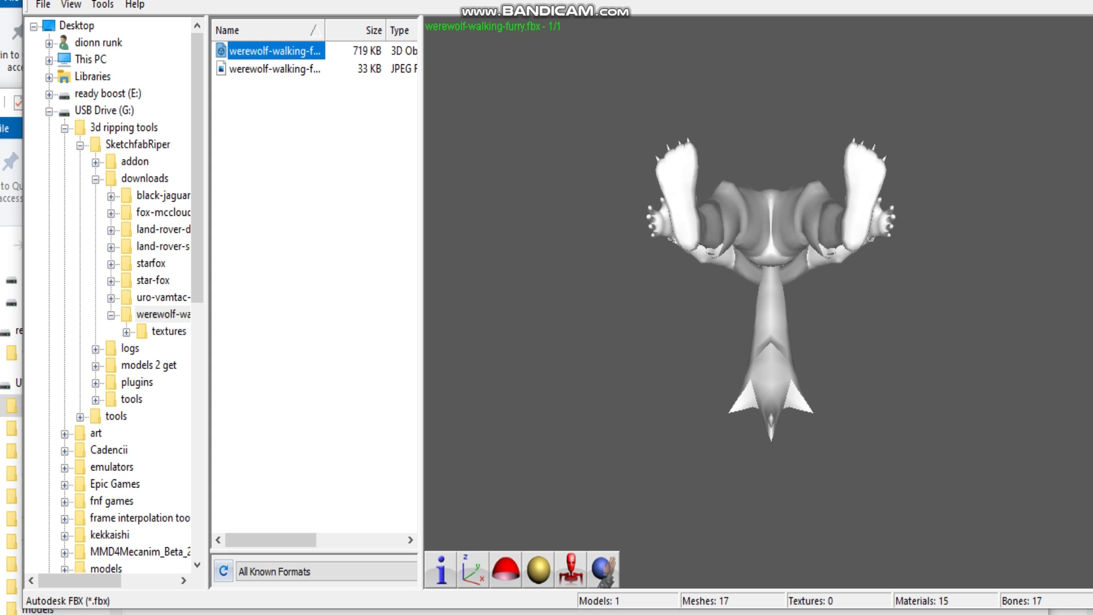
left_click_drag(757, 244, 757, 370)
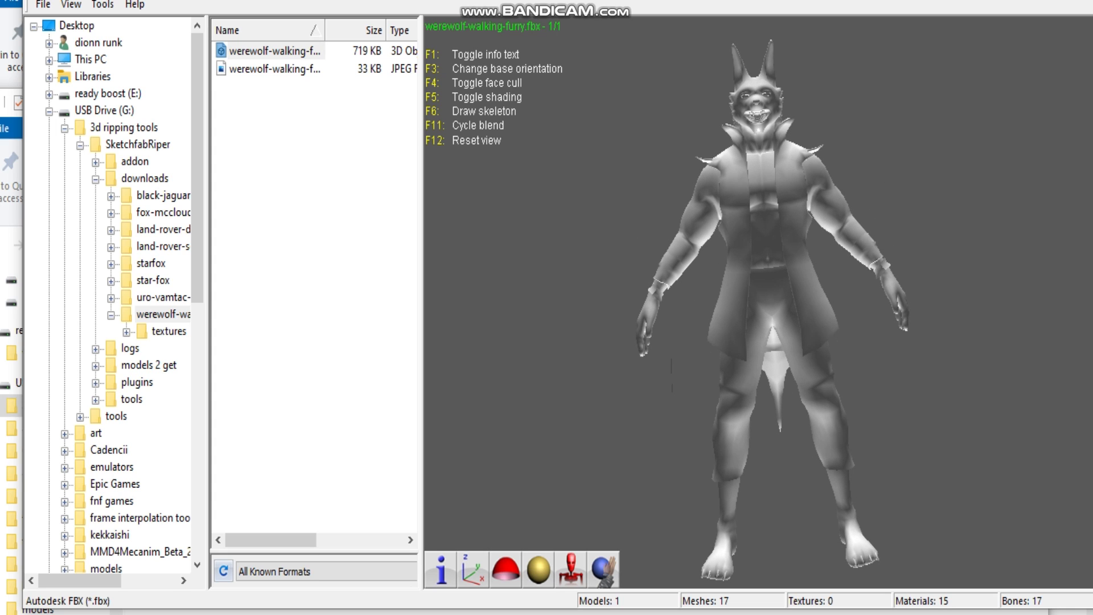
left_click_drag(757, 313, 809, 308)
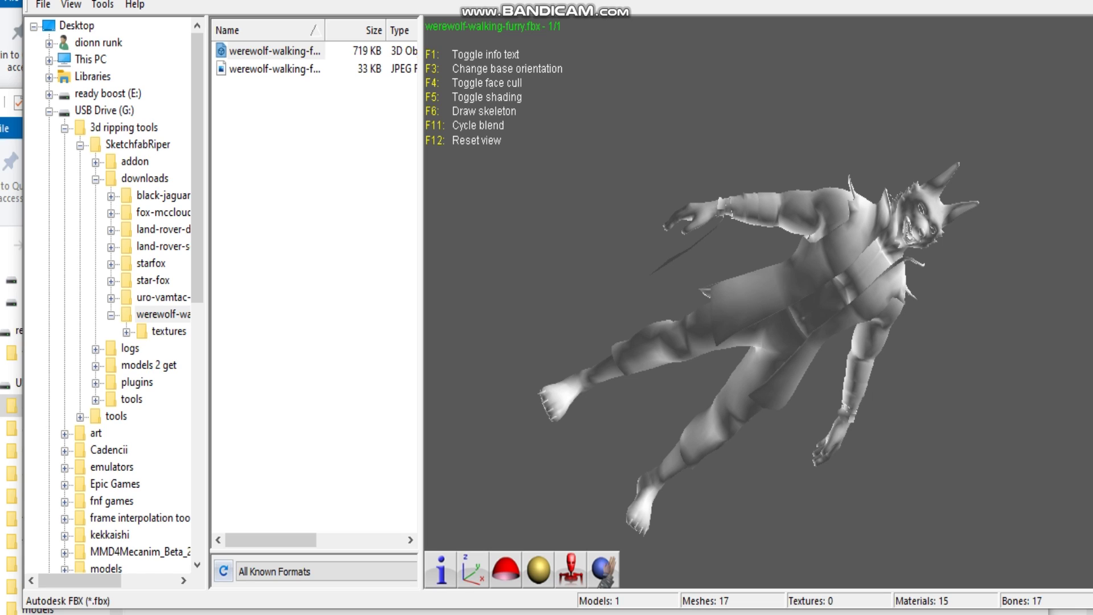